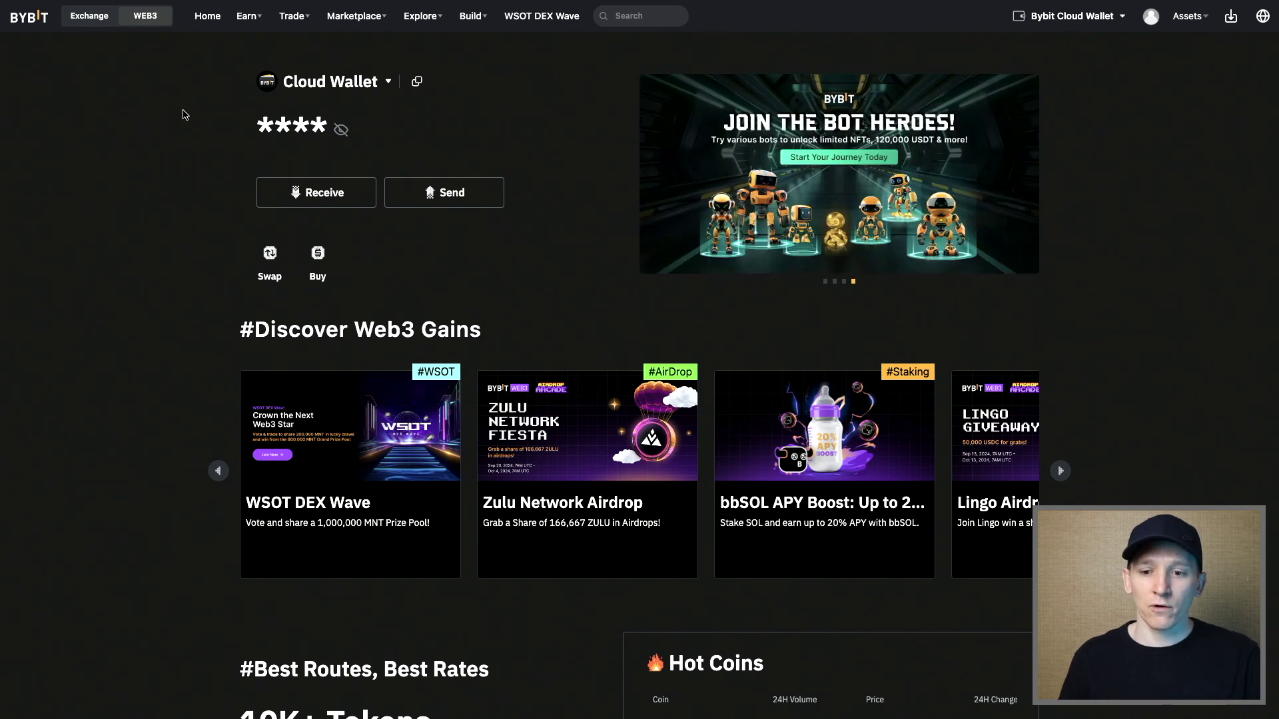
Open the Connect Wallet dialog from the Cloud Wallet dropdown
left_click(297, 82)
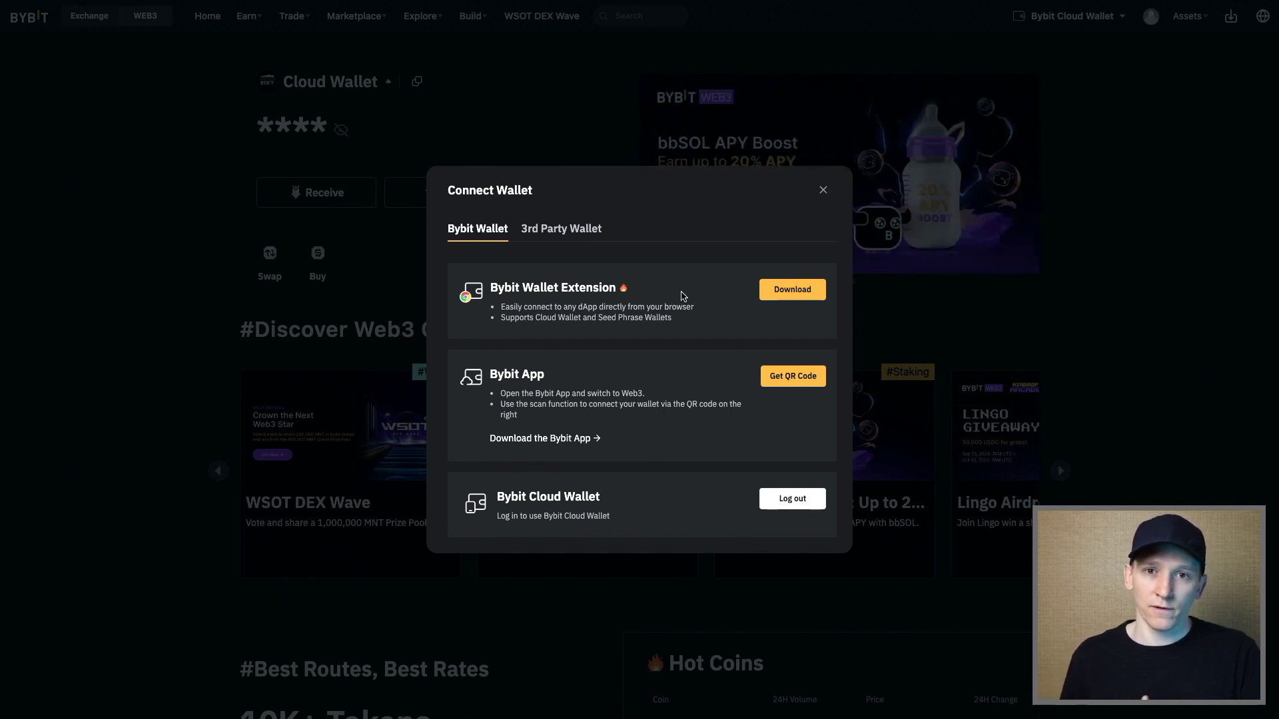
left_click(561, 231)
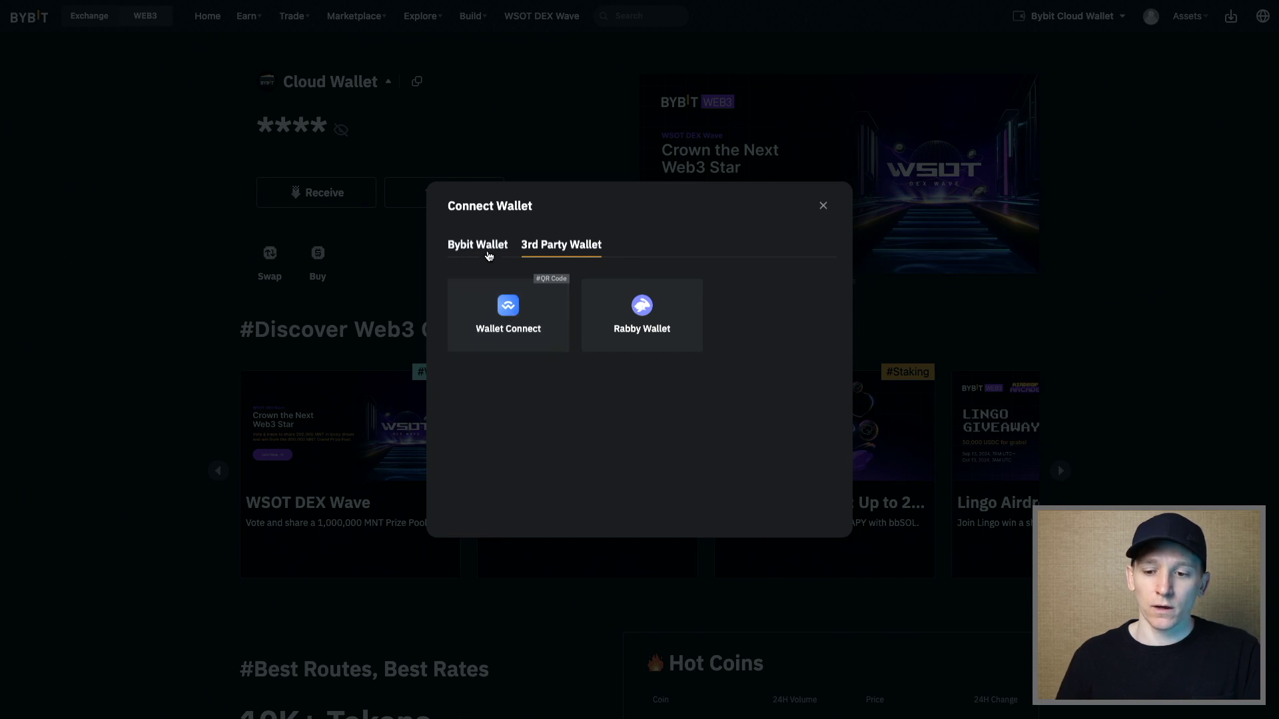
left_click(488, 248)
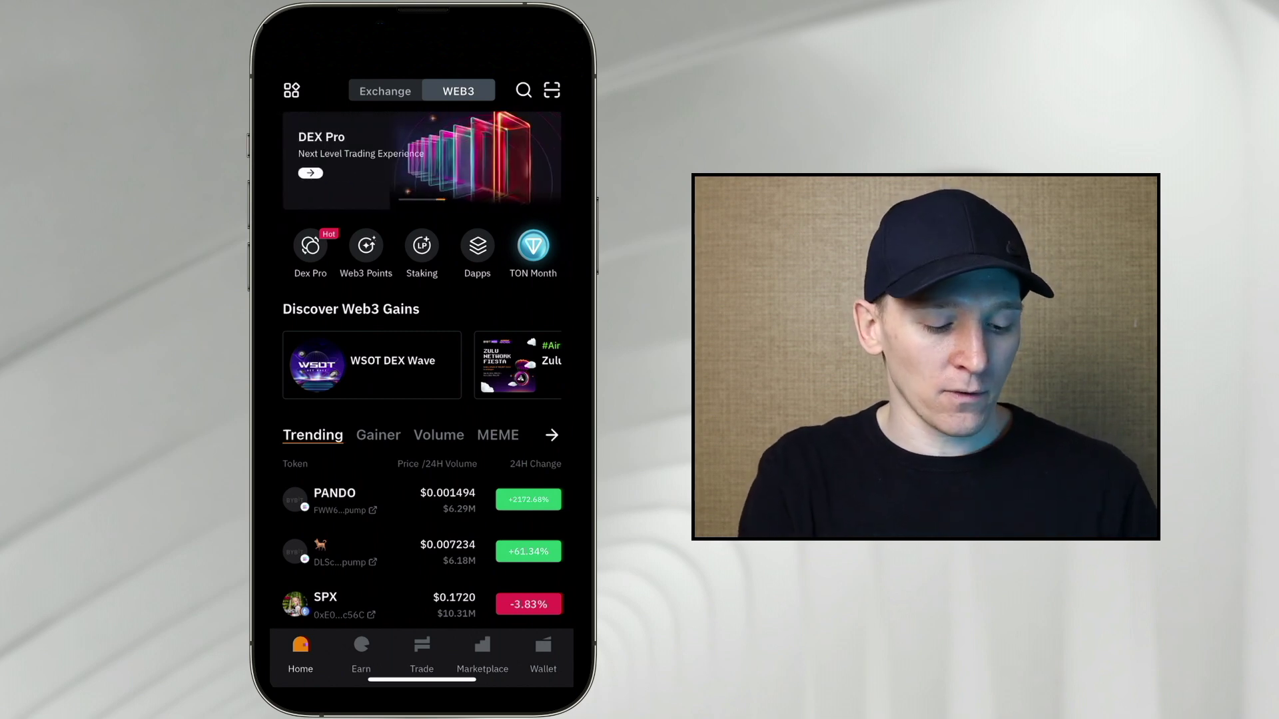
In the Bybit app, go to Wallet and open Manage Wallets from the Bybit Wallet name
left_click(543, 656)
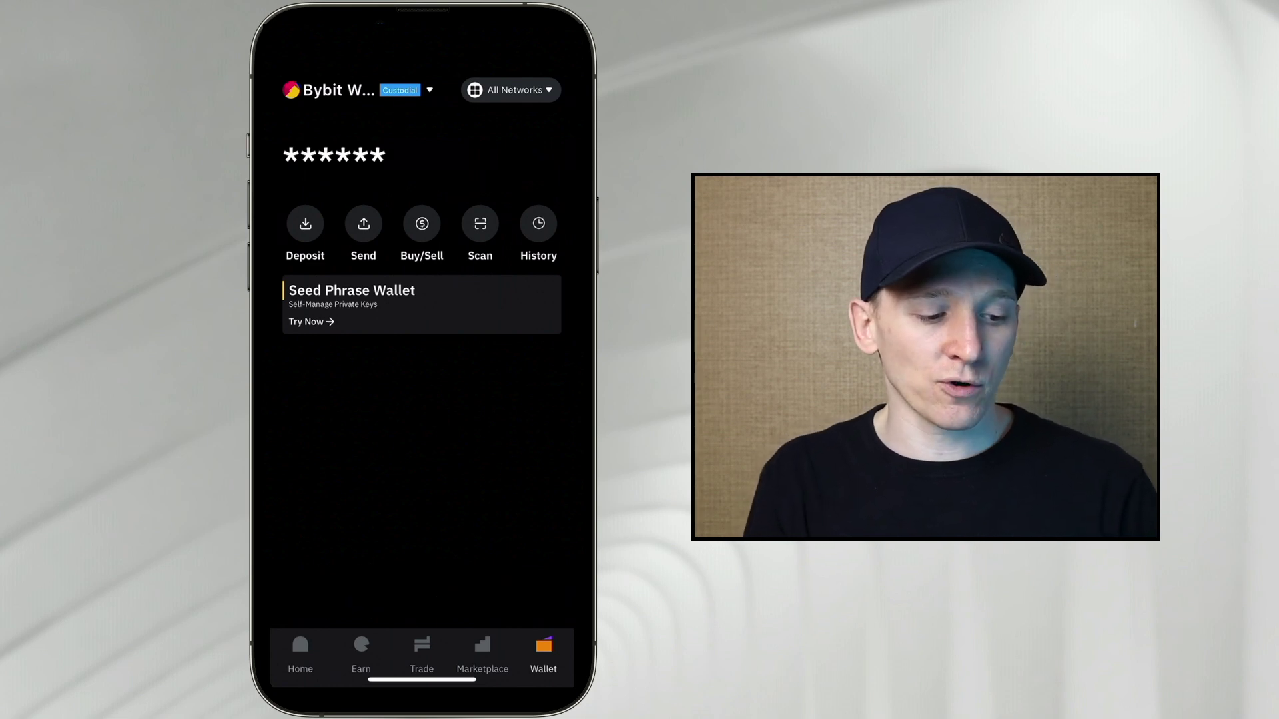
left_click(340, 90)
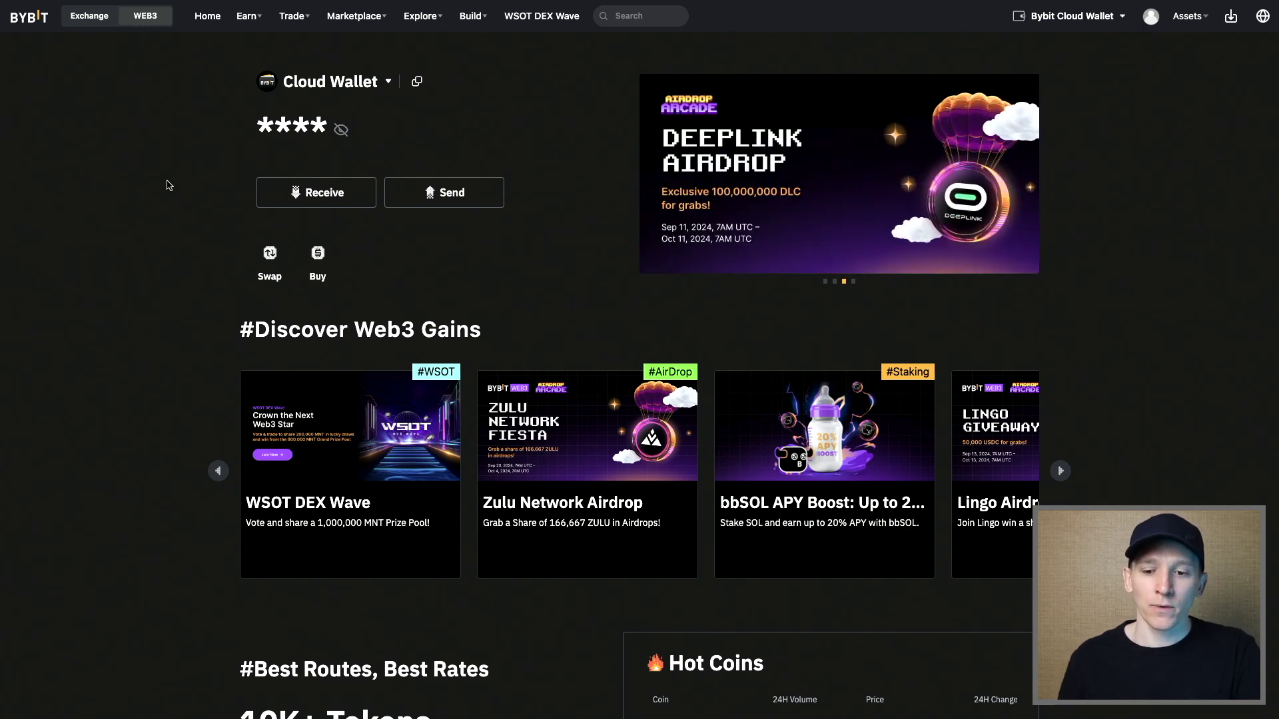
Under Receive, search 'eth', filter to the Arbitrum One chain and select ETH
left_click(298, 194)
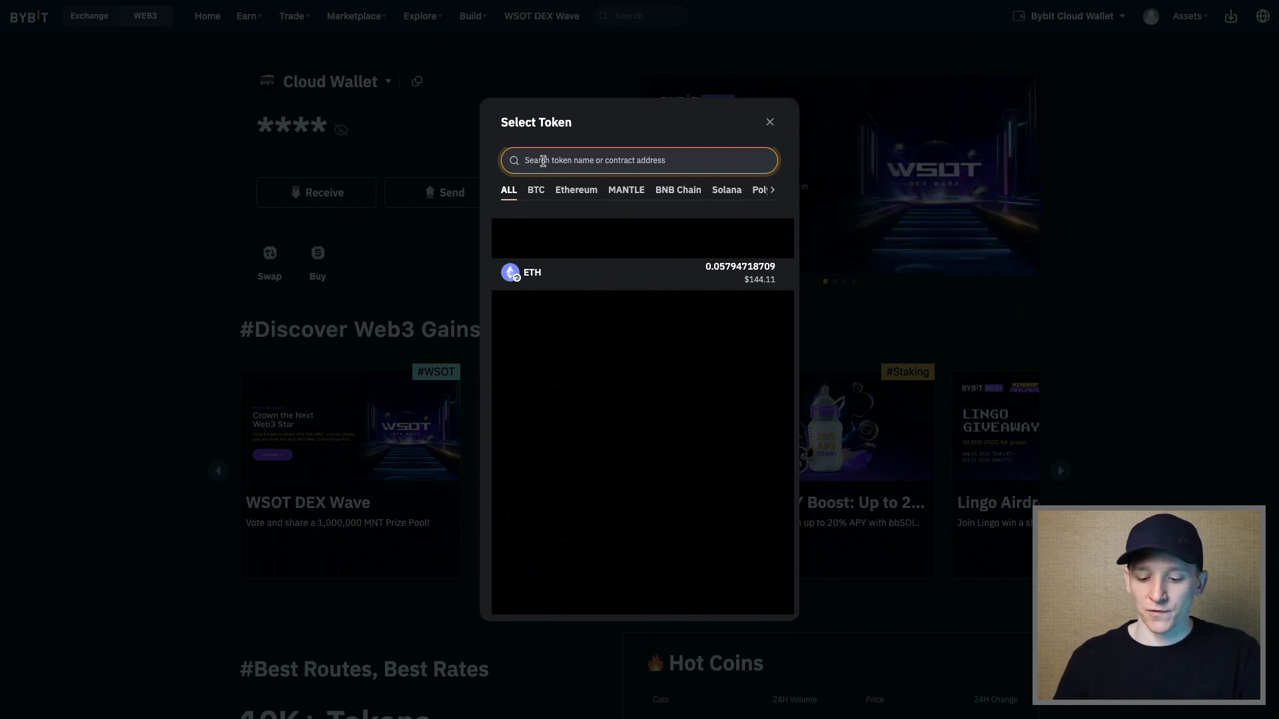
type("eth")
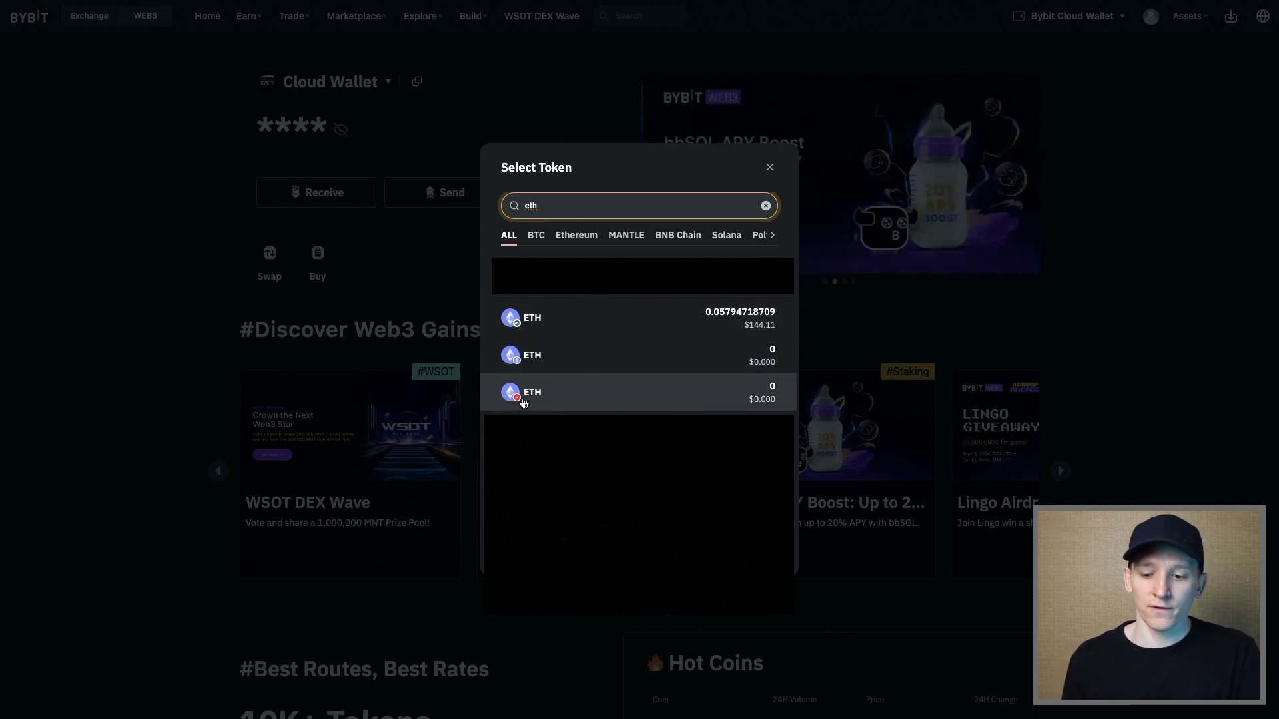
scroll(636, 240, "right", 4)
scroll(637, 241, "right", 6)
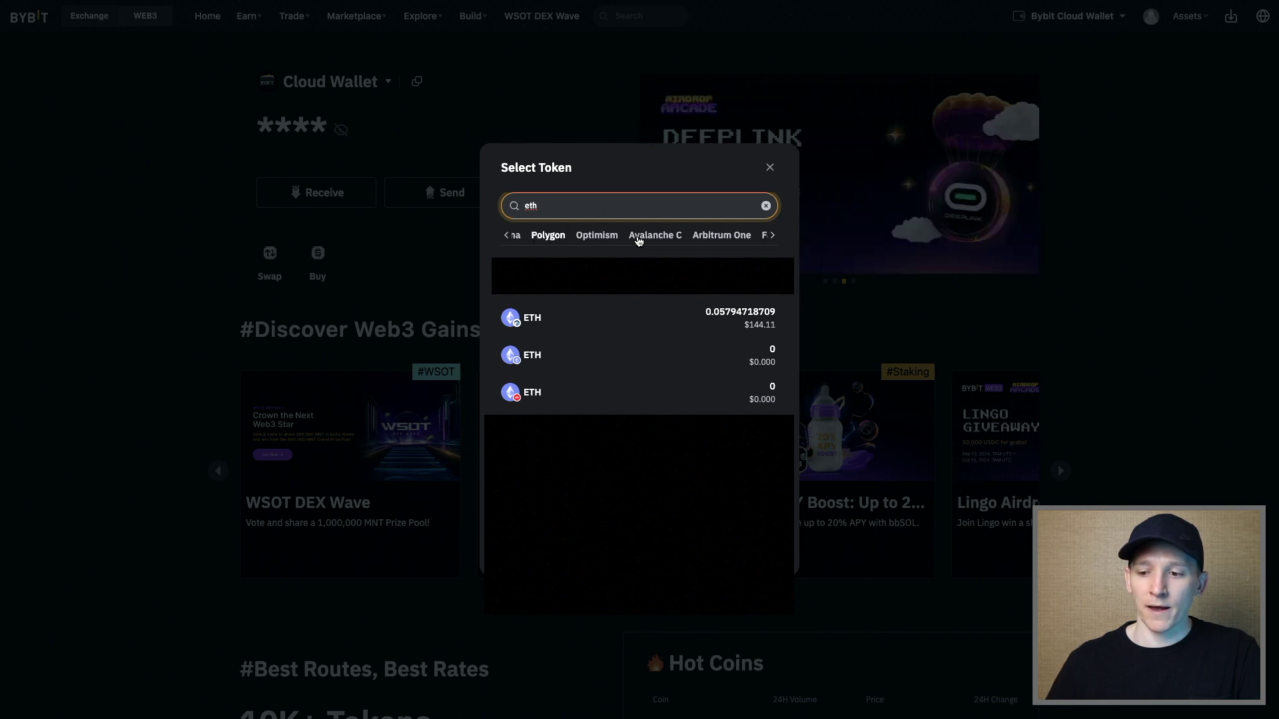
scroll(636, 240, "right", 4)
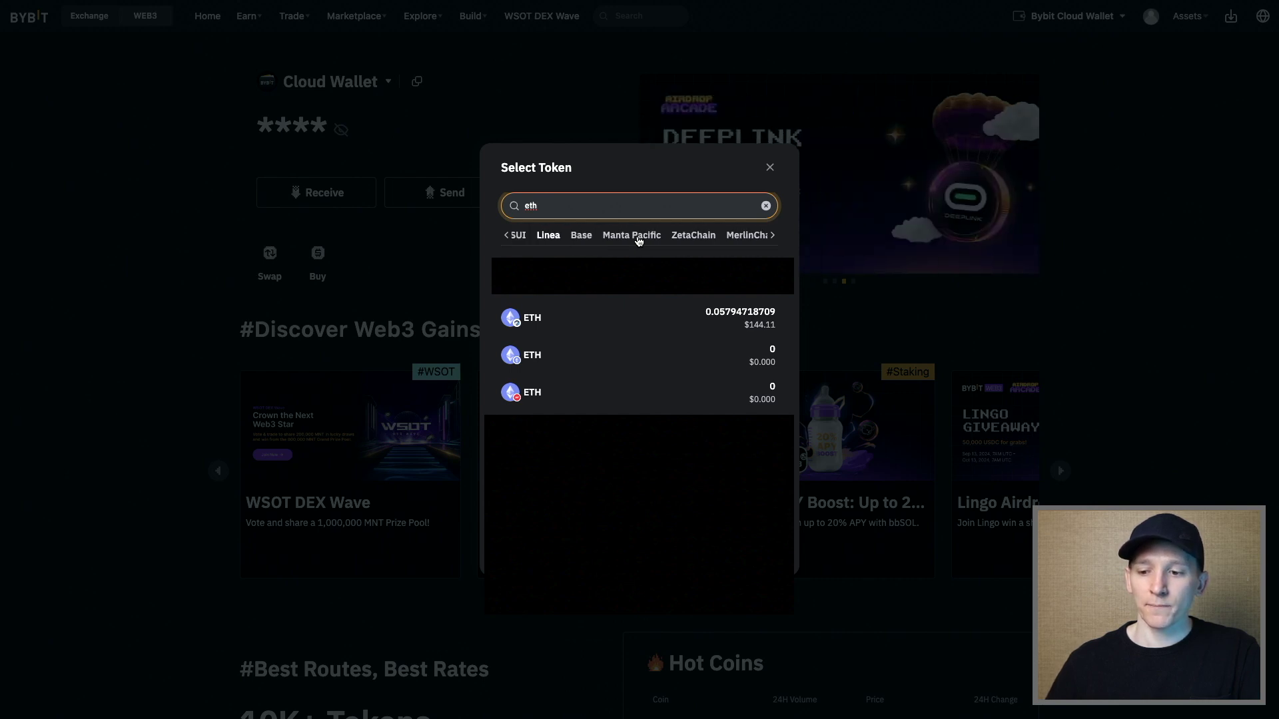
left_click(574, 238)
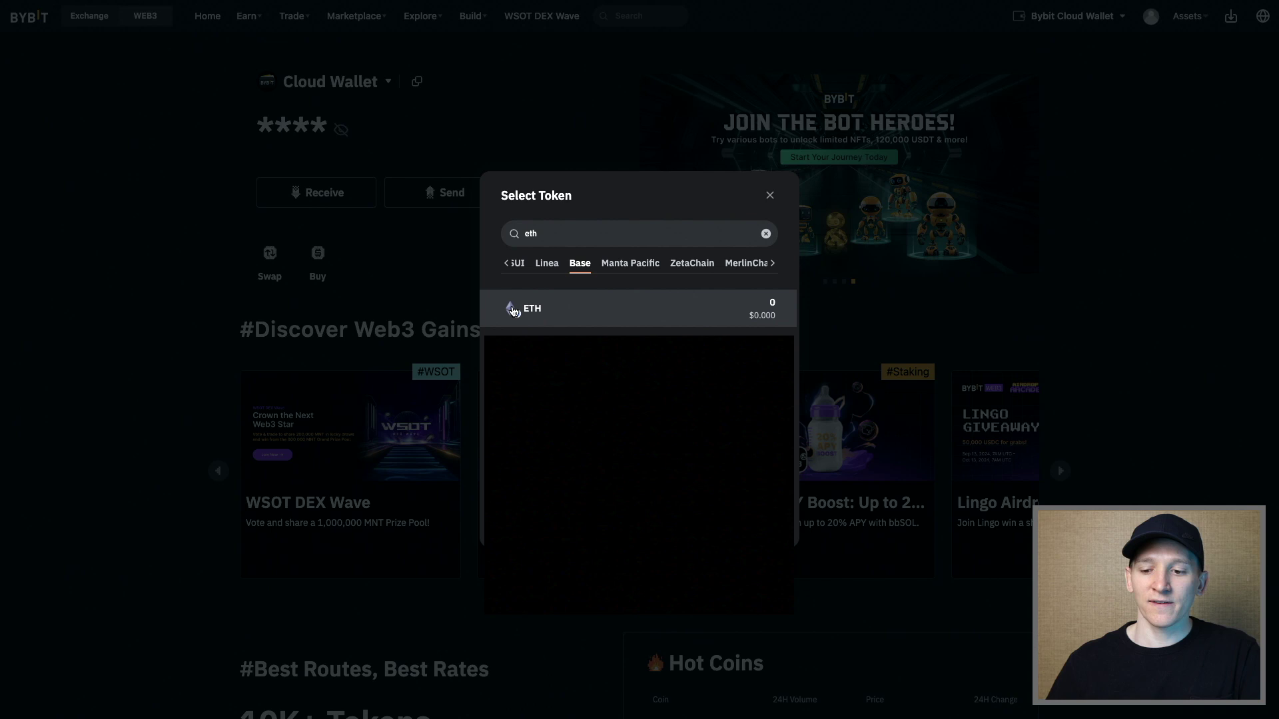
scroll(606, 263, "left", 6)
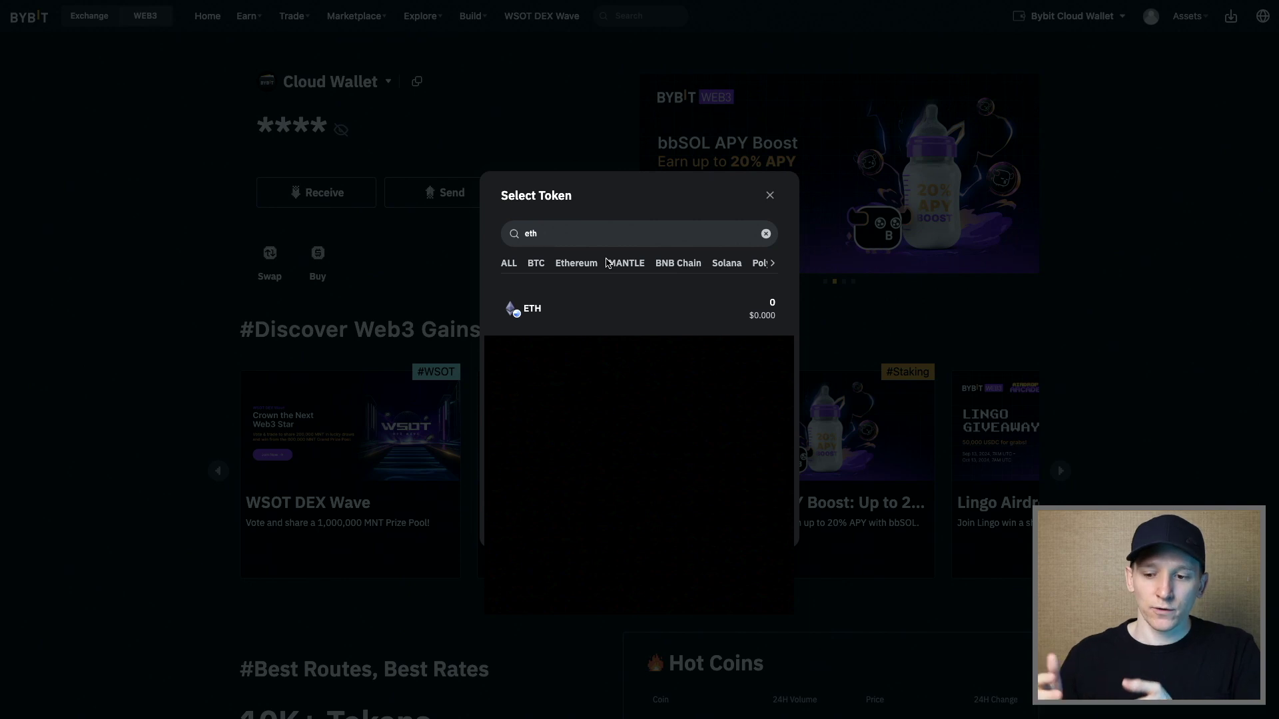
scroll(598, 263, "right", 5)
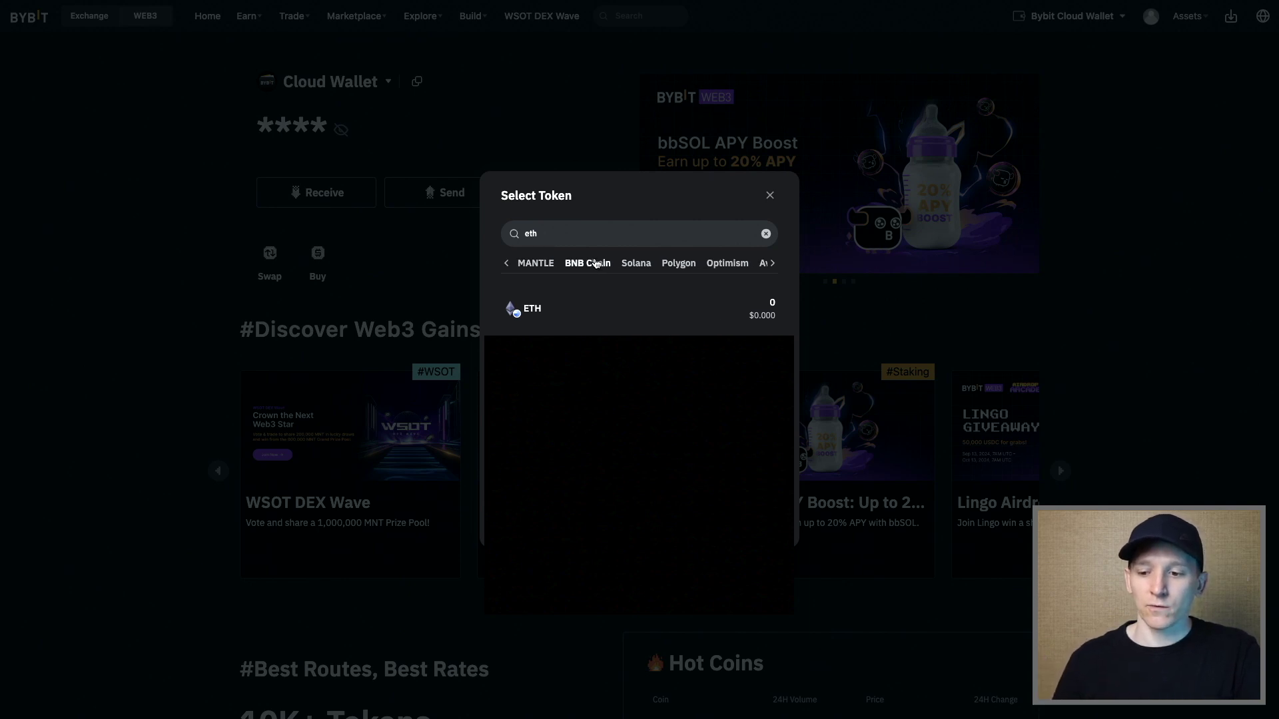
scroll(669, 263, "right", 1)
left_click(673, 263)
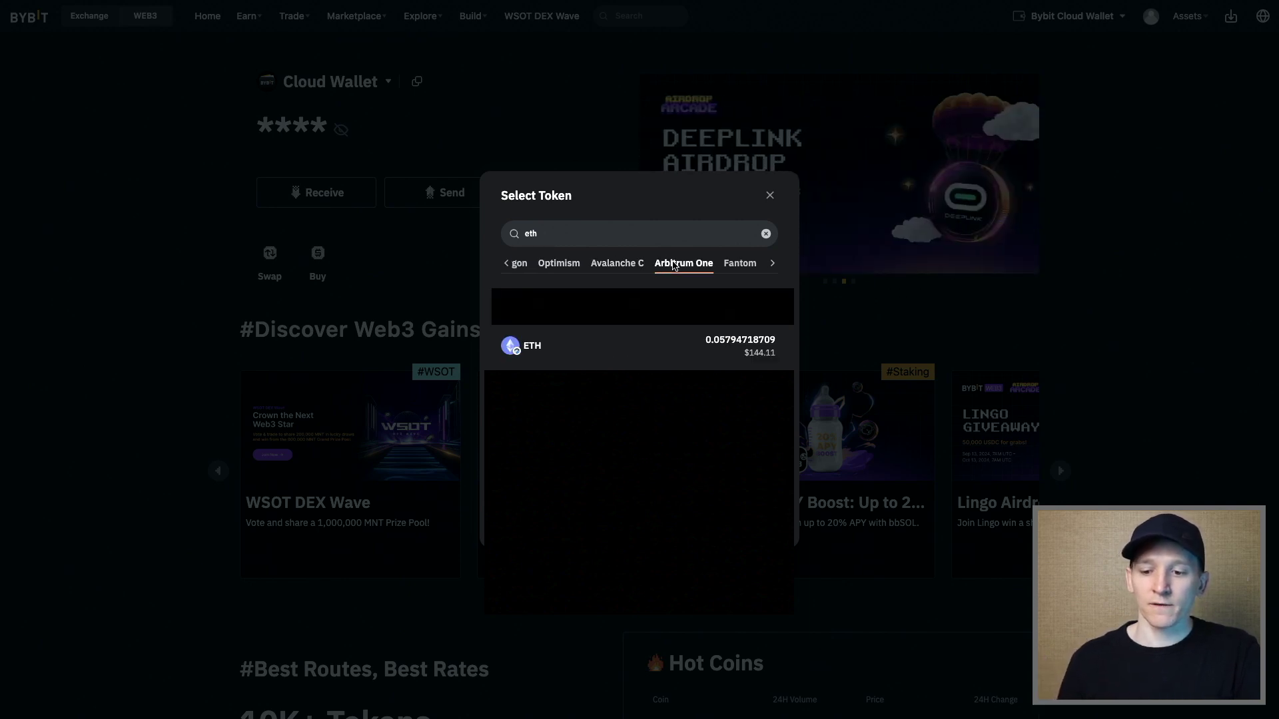
left_click(547, 360)
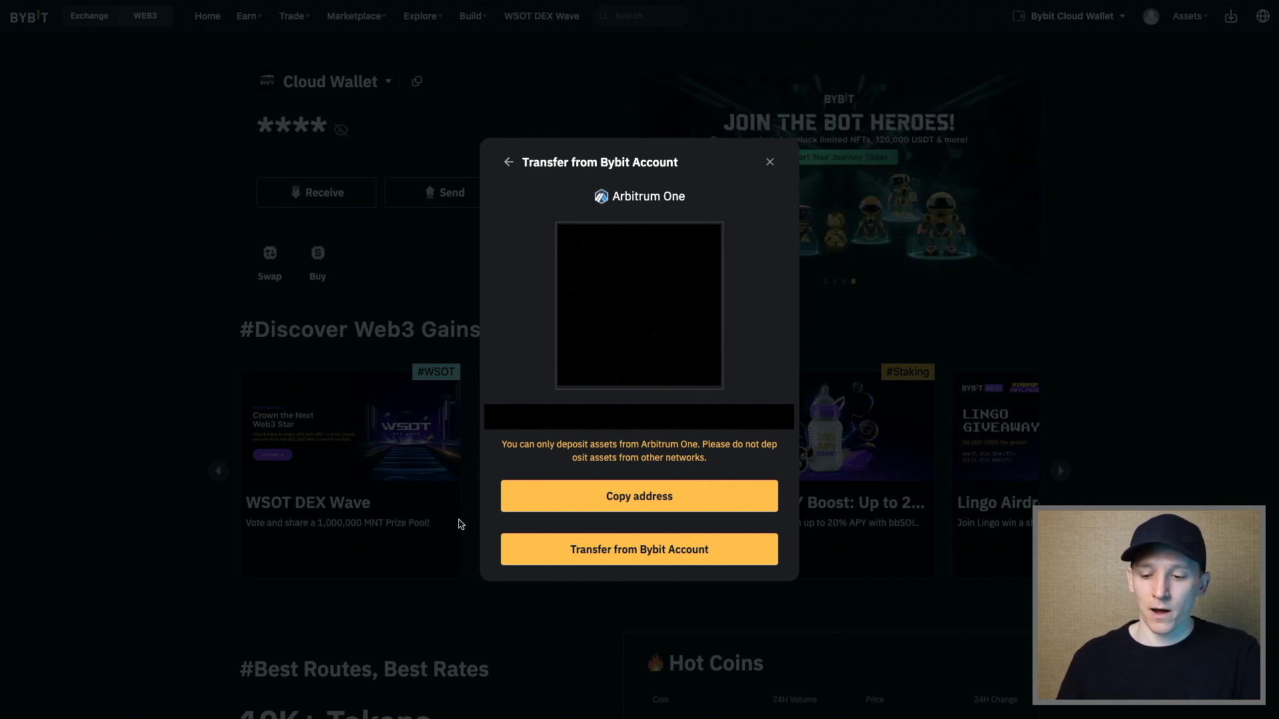
Enter a 0.01 ETH deposit from the Bybit account into the Arbitrum One wallet
left_click(611, 564)
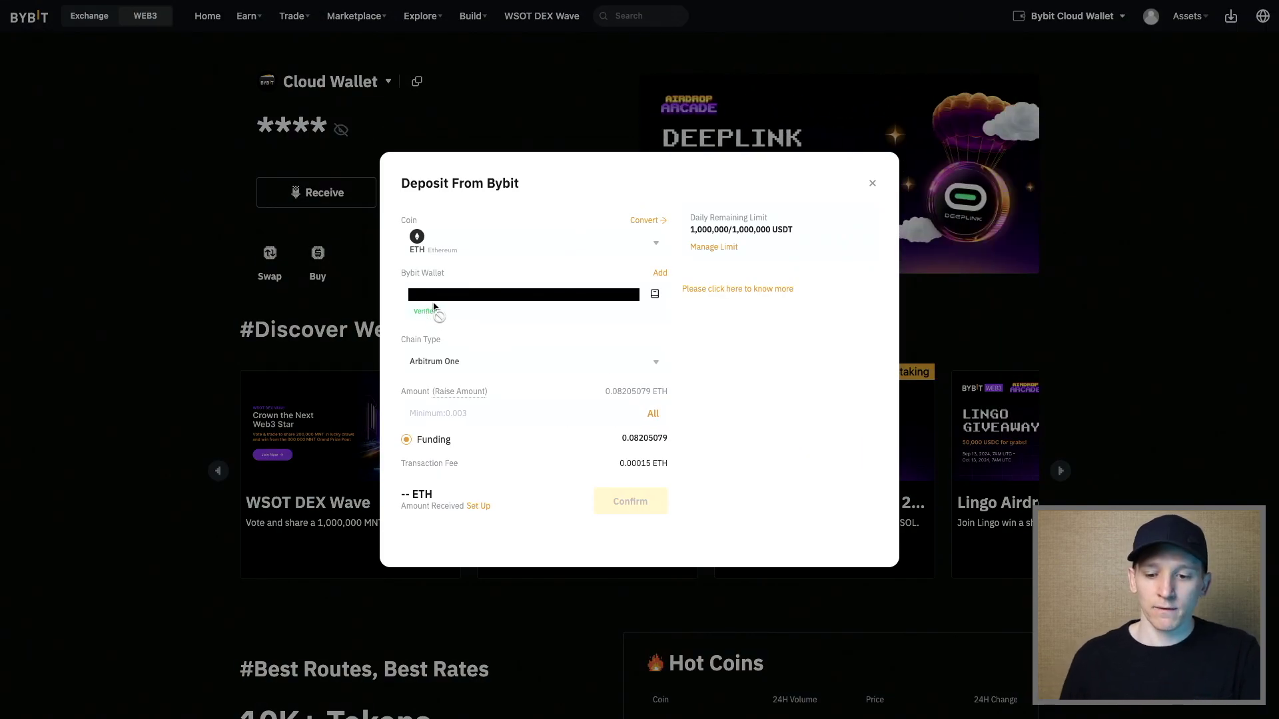
left_click(534, 422)
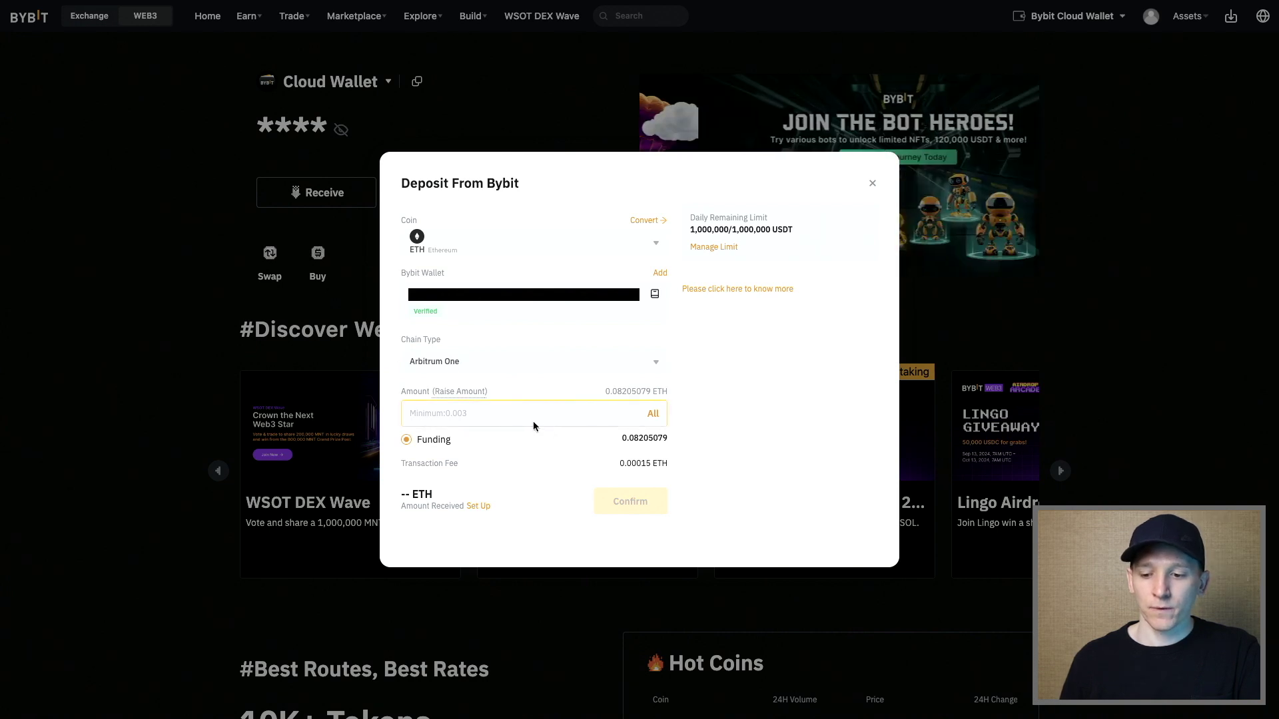
type("0.01")
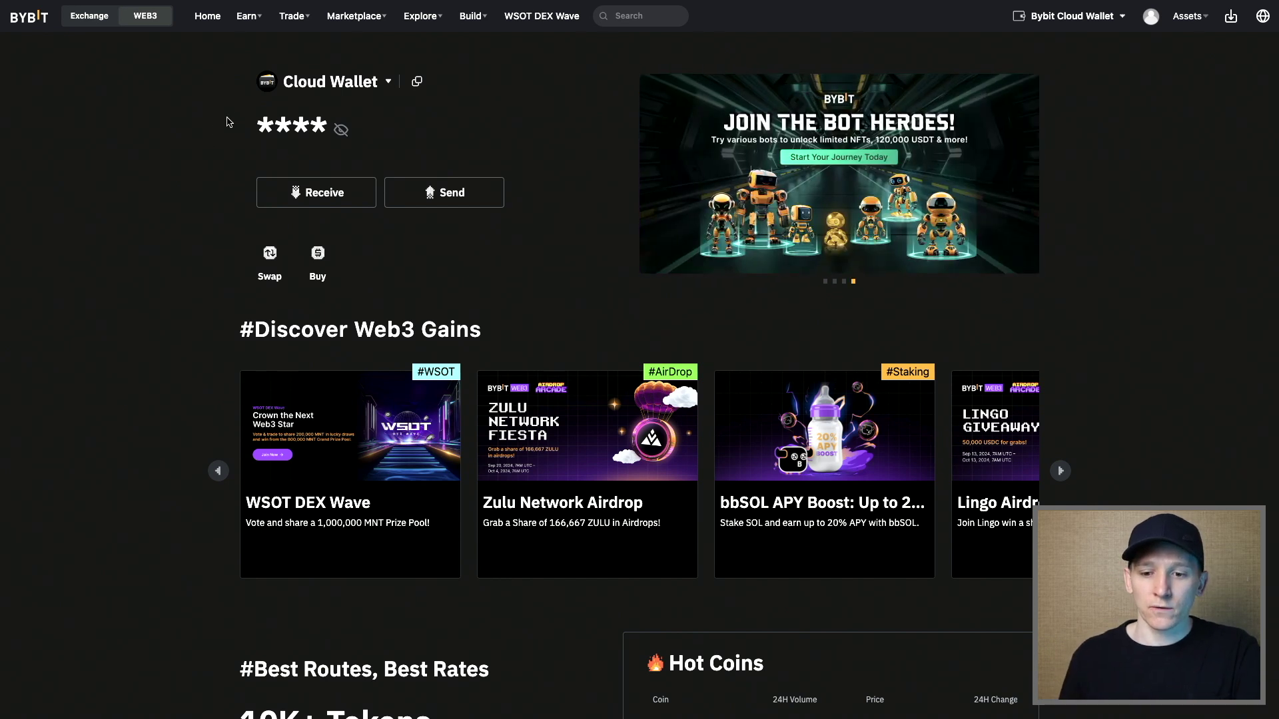
Search 'eth' under Receive, pick Arbitrum One ETH, copy its address and switch to Binance
left_click(303, 185)
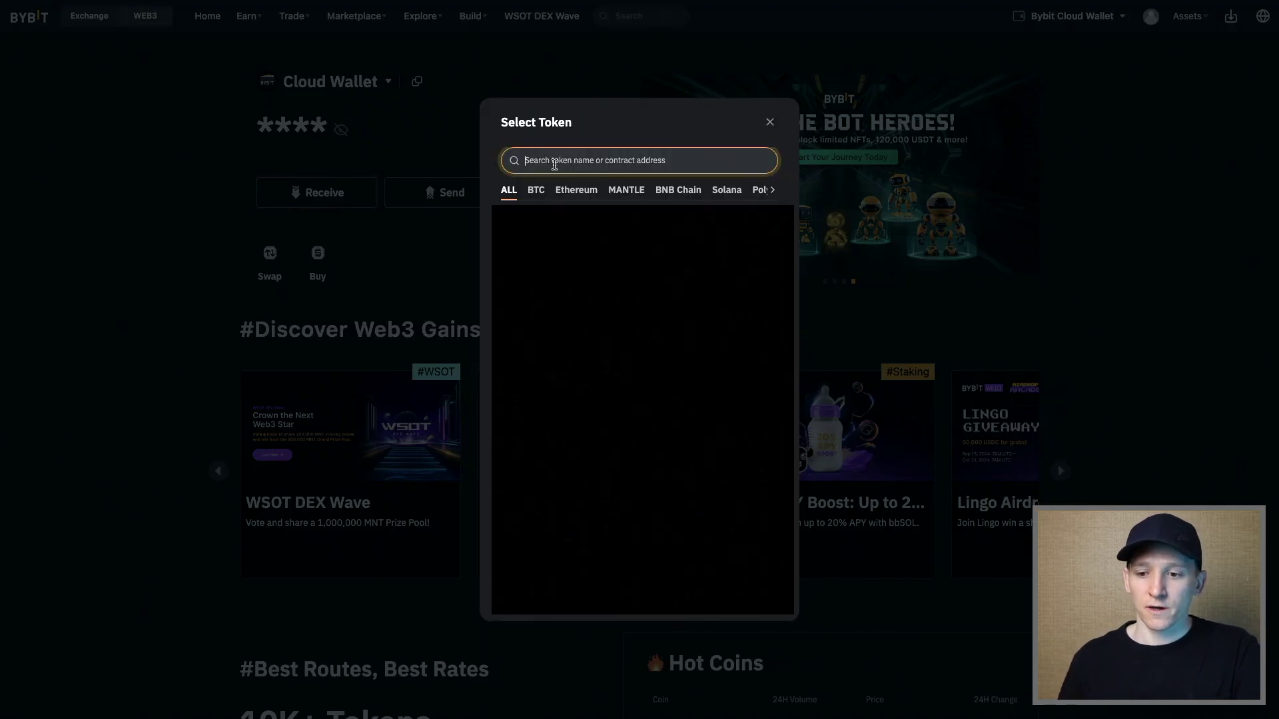
type("eth")
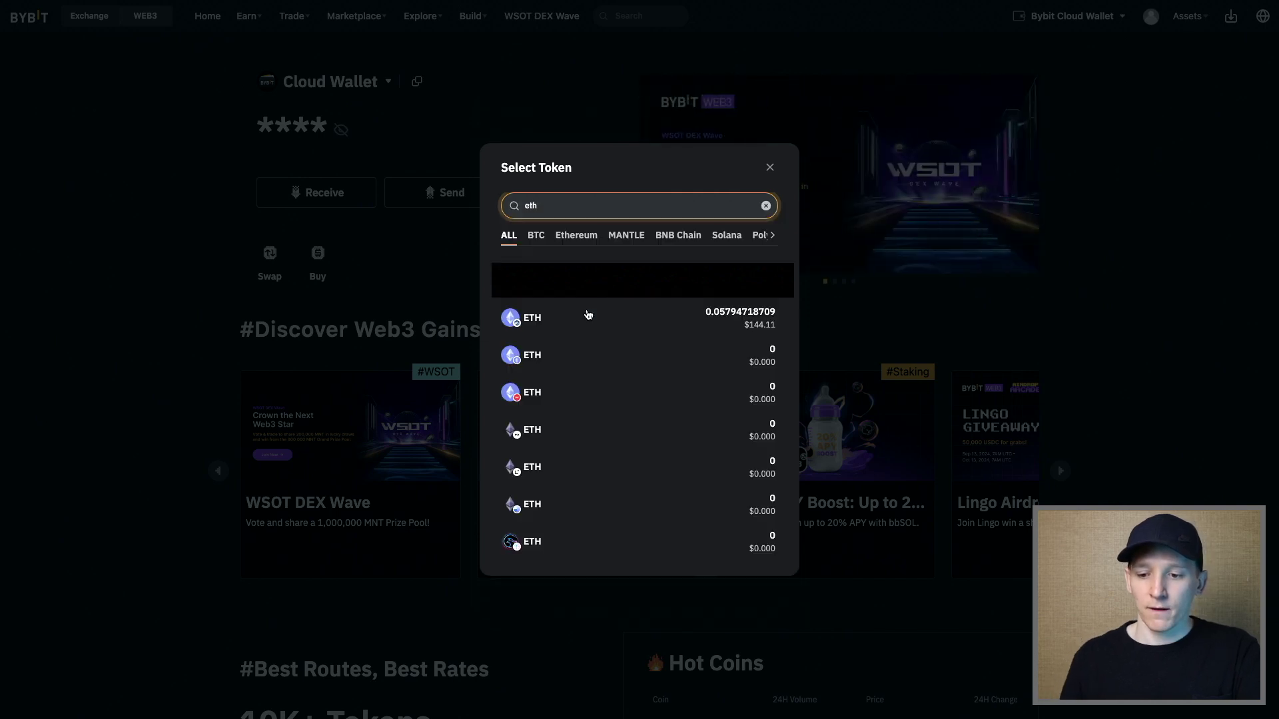
left_click(533, 318)
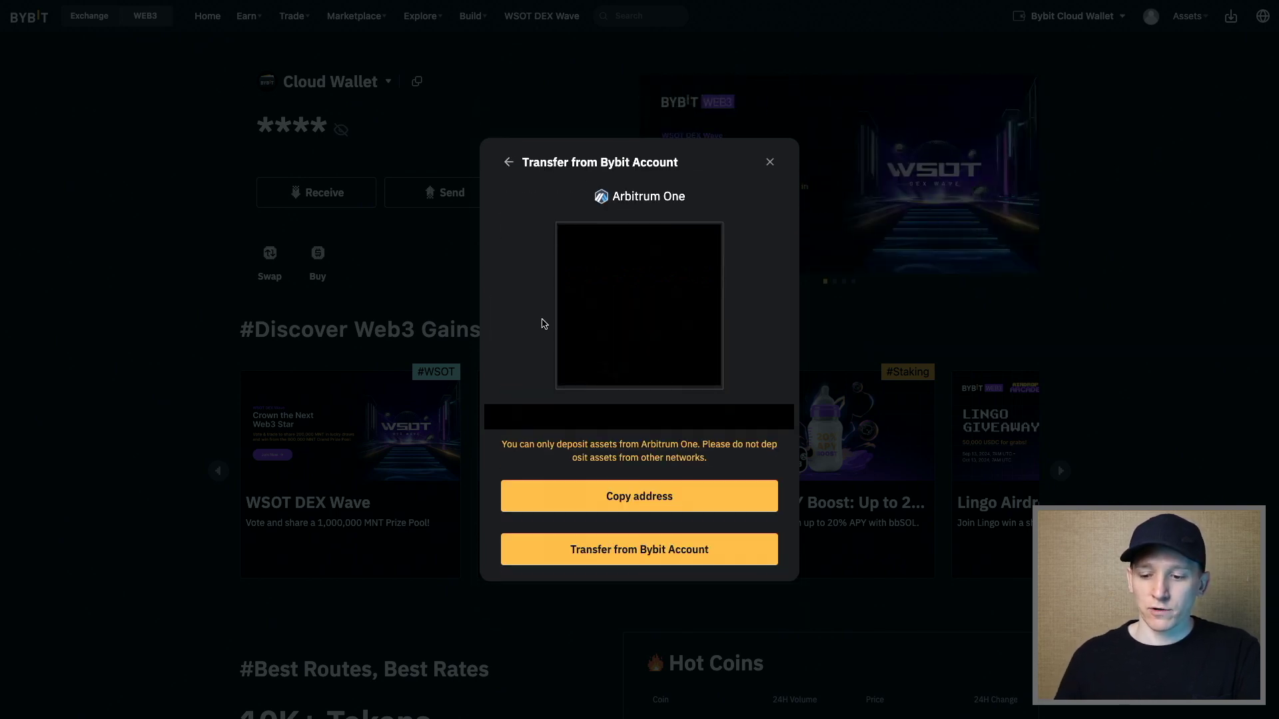
left_click(651, 497)
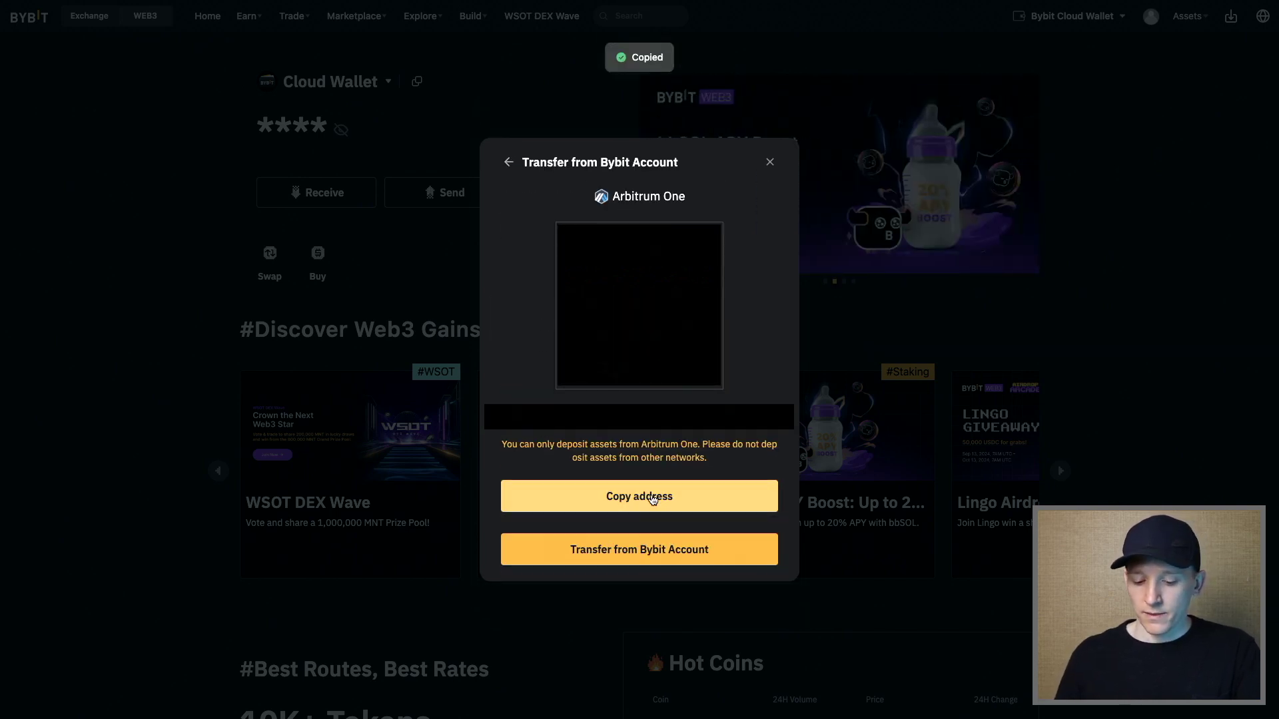
key("alt+Tab")
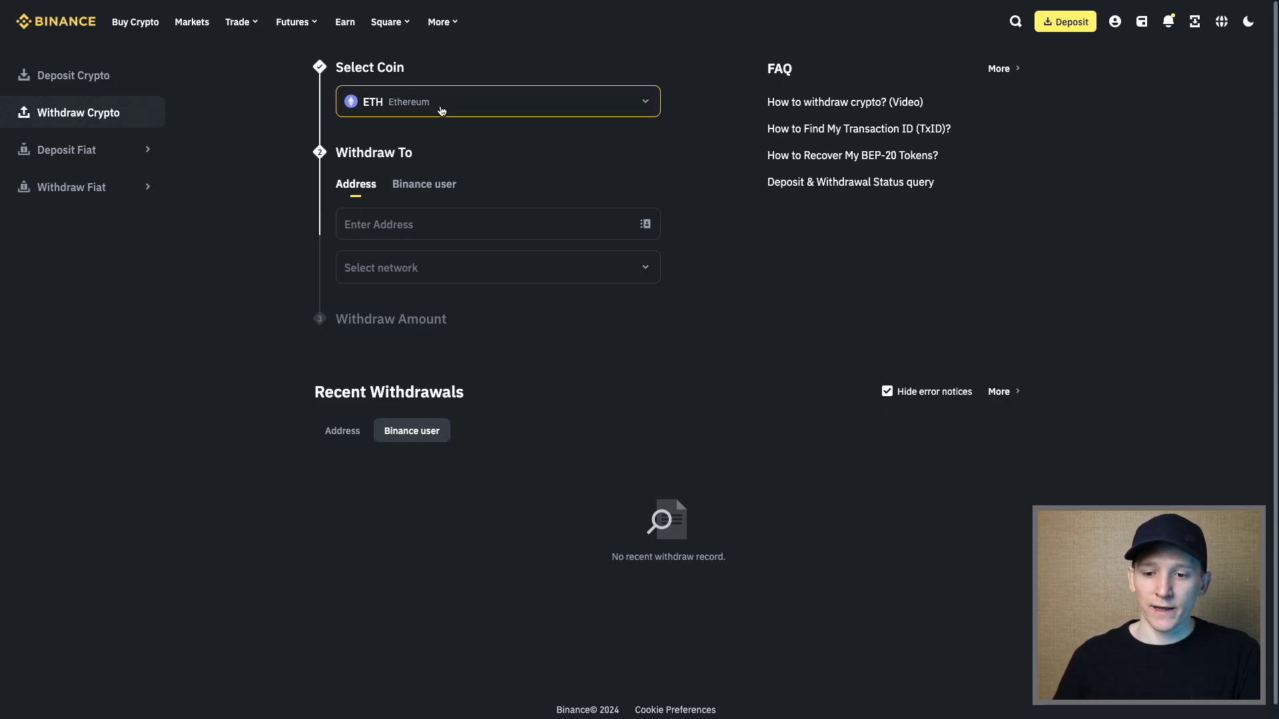
Paste the copied address into Binance's ETH withdrawal form and choose the ARBITRUM network
left_click(393, 220)
key("ctrl+v")
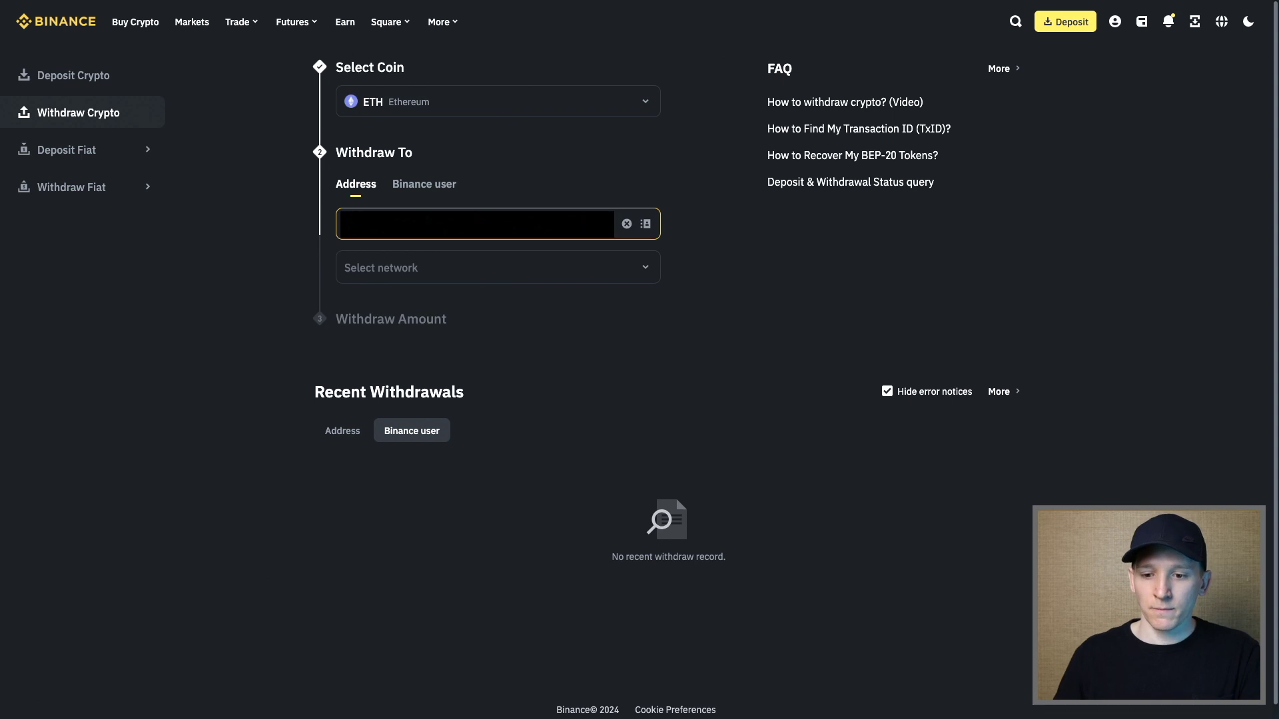
left_click(420, 272)
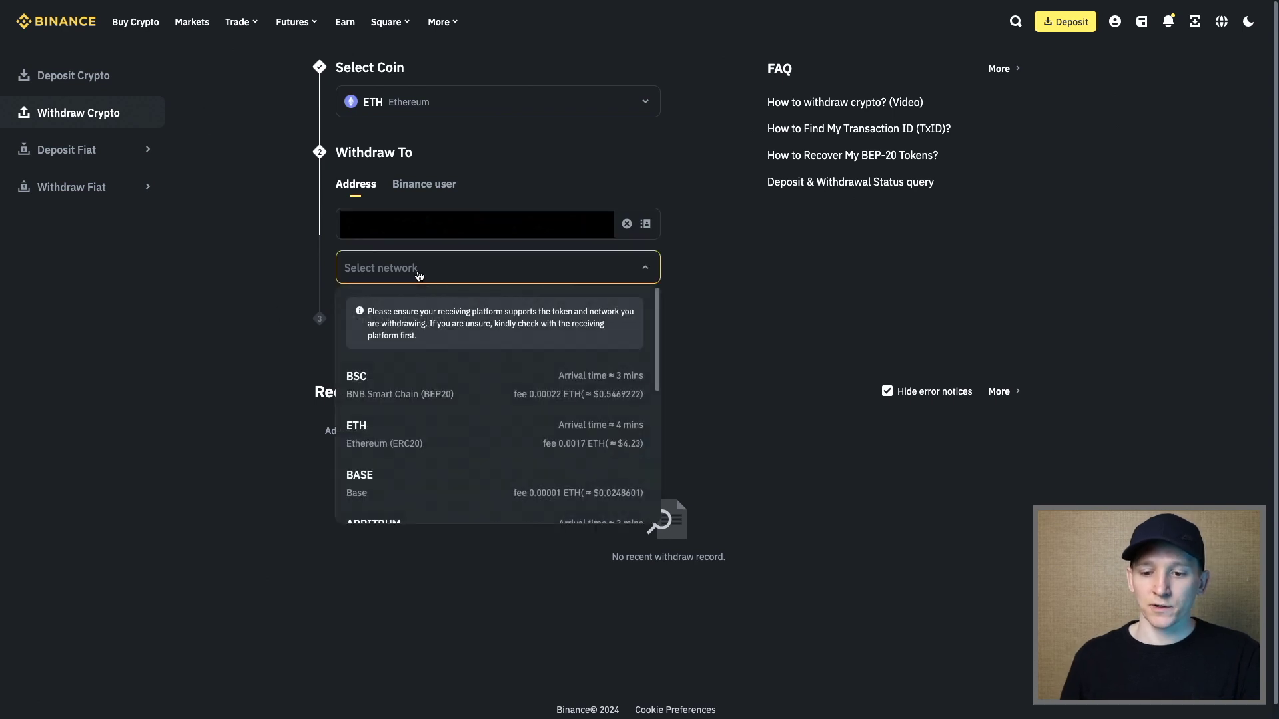
scroll(386, 404, "down", 3)
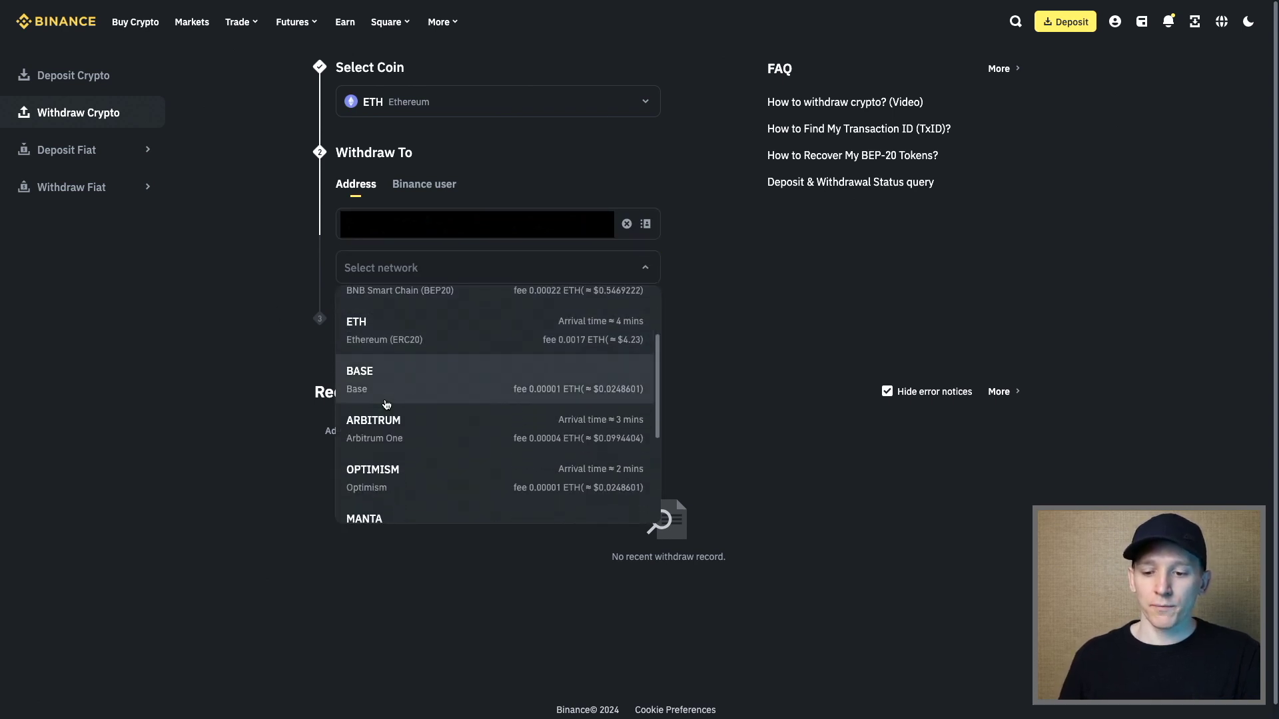
left_click(402, 434)
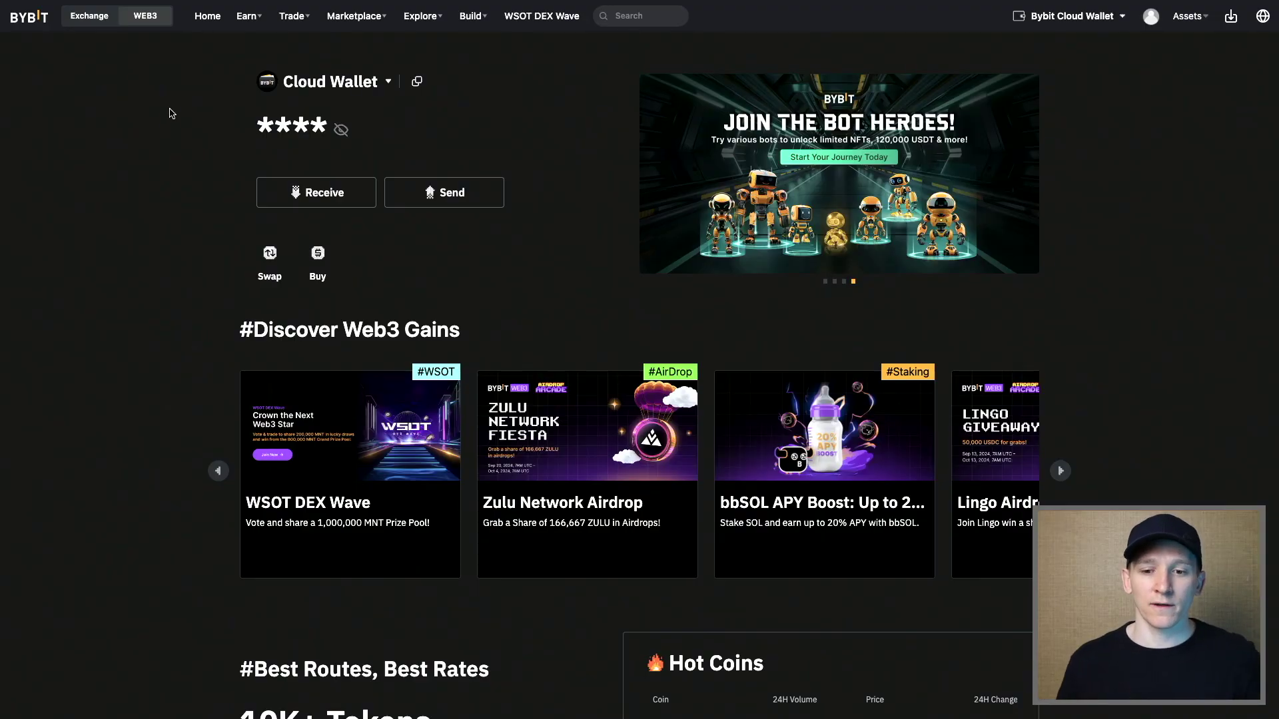
Go to Swap from the Trade menu in the top navigation
mouse_move(297, 20)
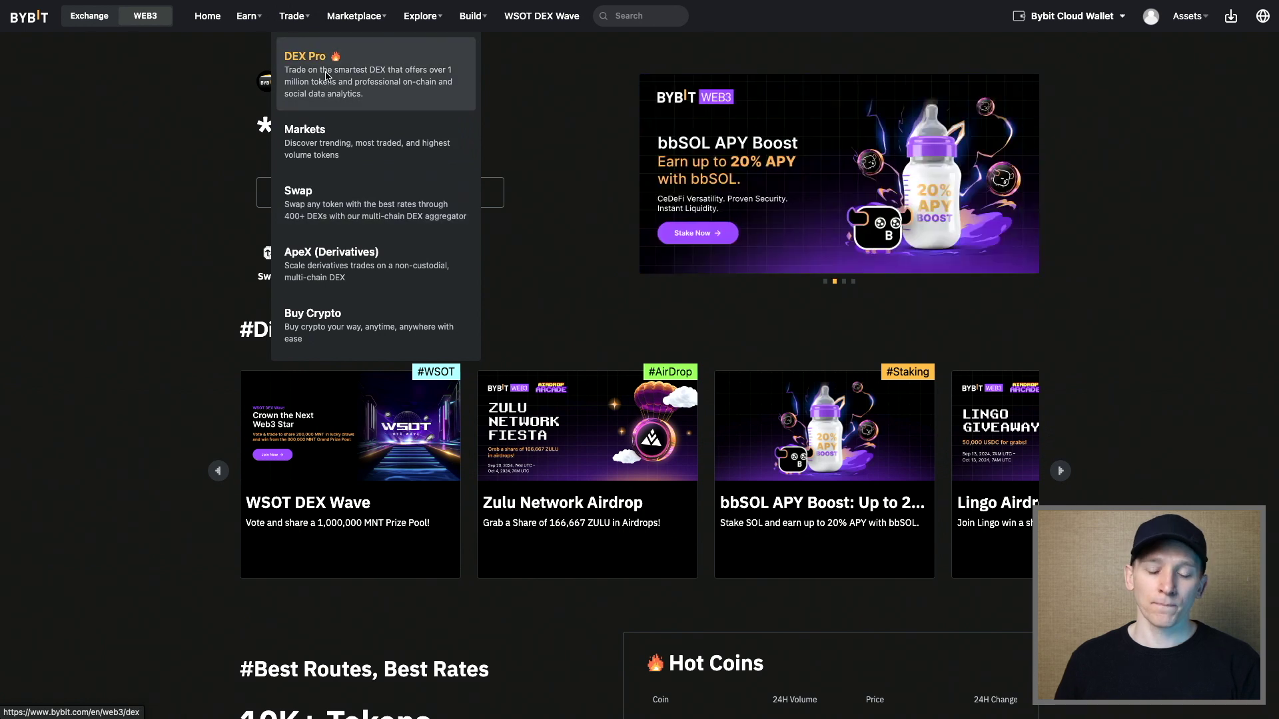
left_click(308, 202)
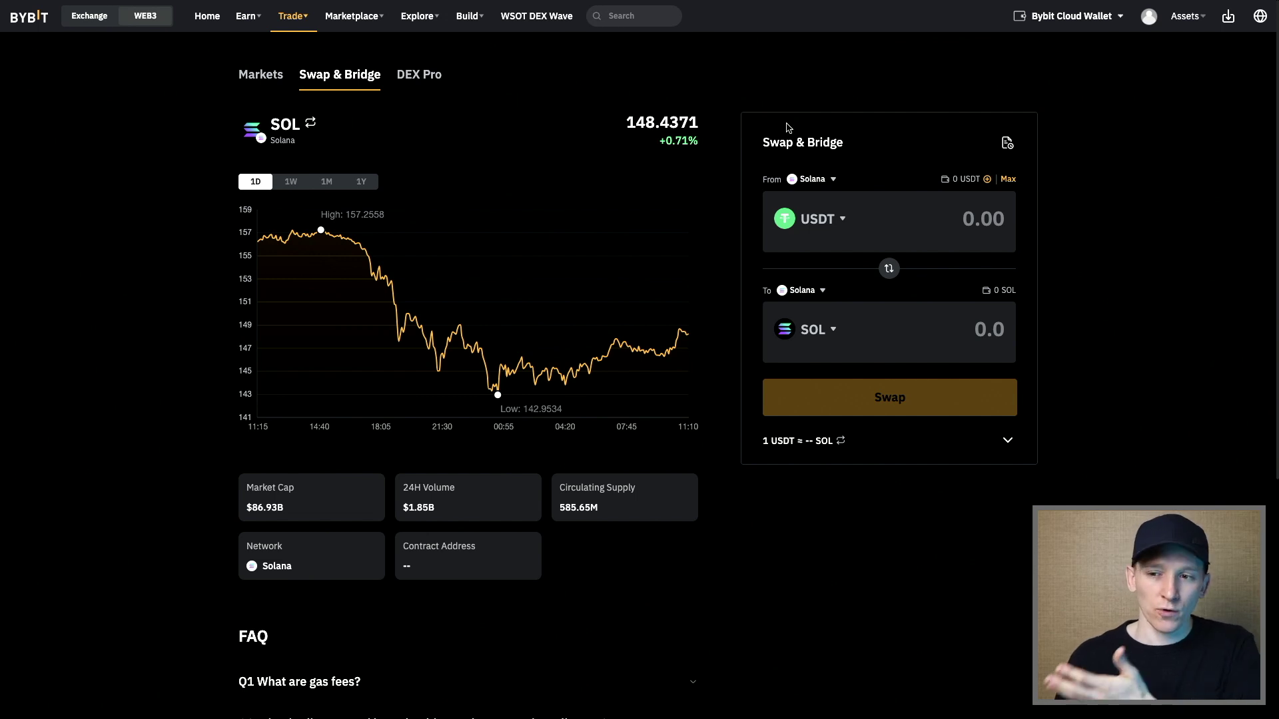
Set the swap source to ETH on Arbitrum One and the target to USDT
left_click(818, 181)
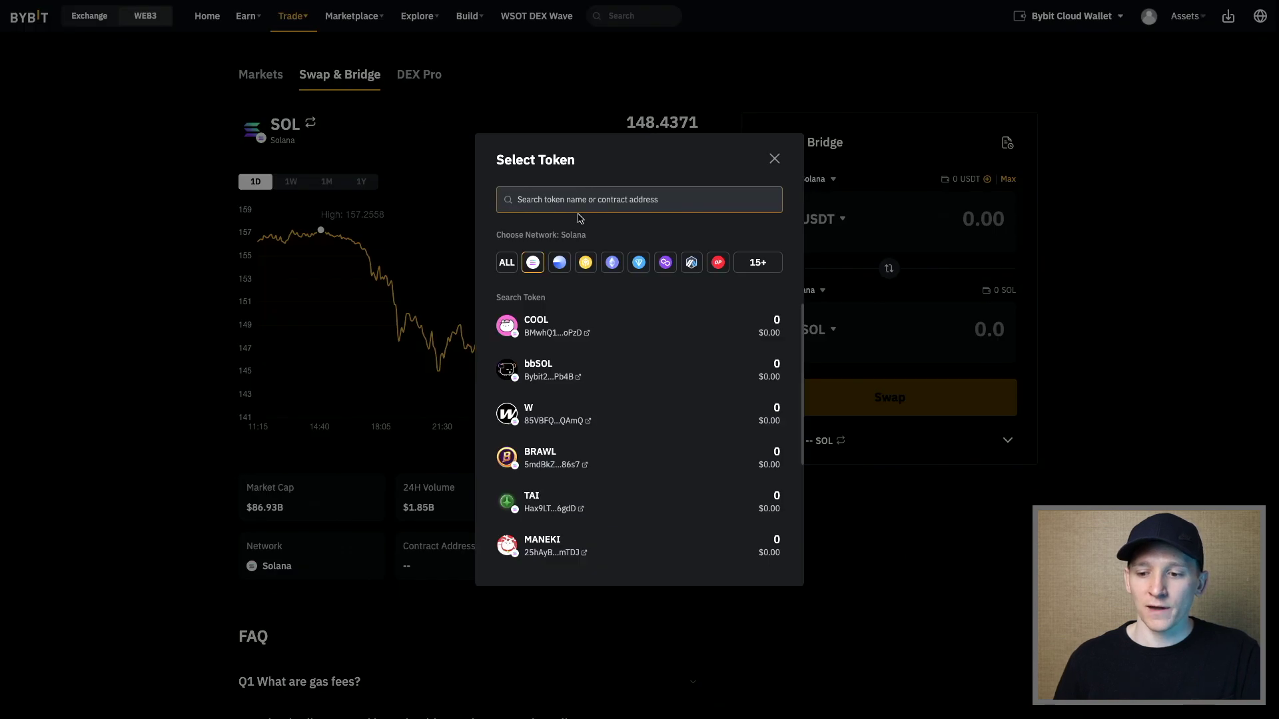
left_click(693, 264)
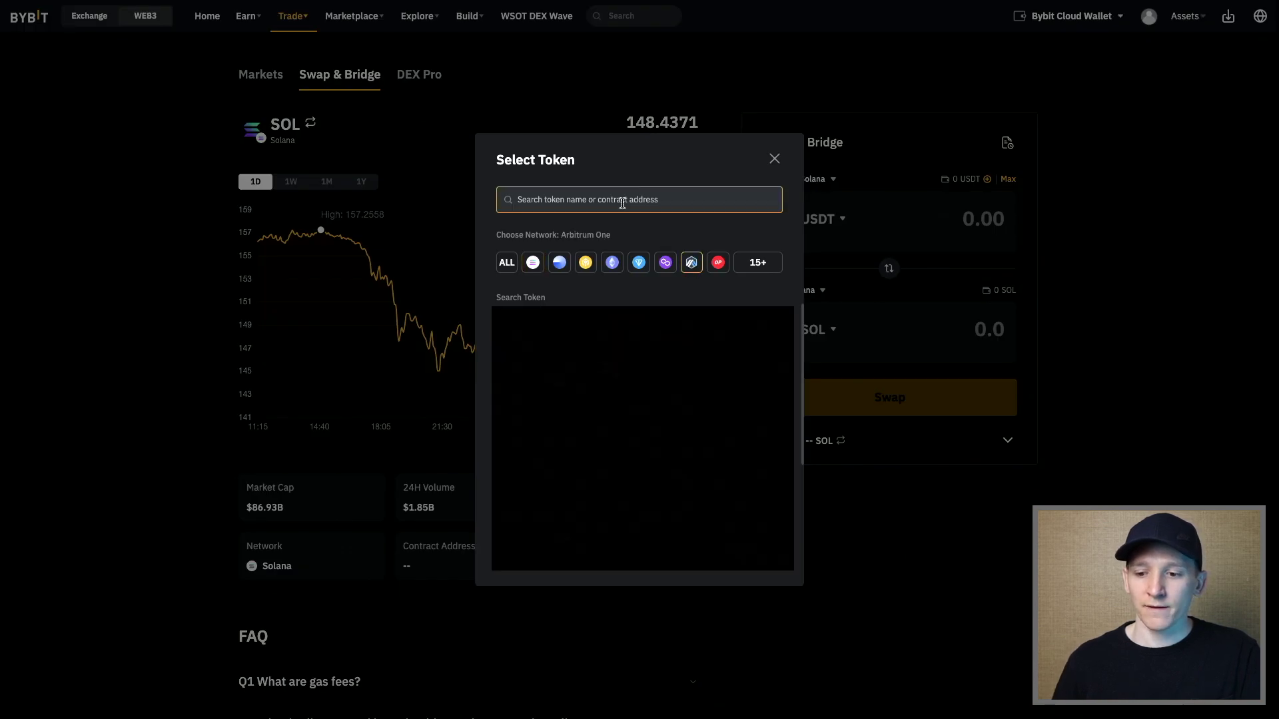
left_click(550, 371)
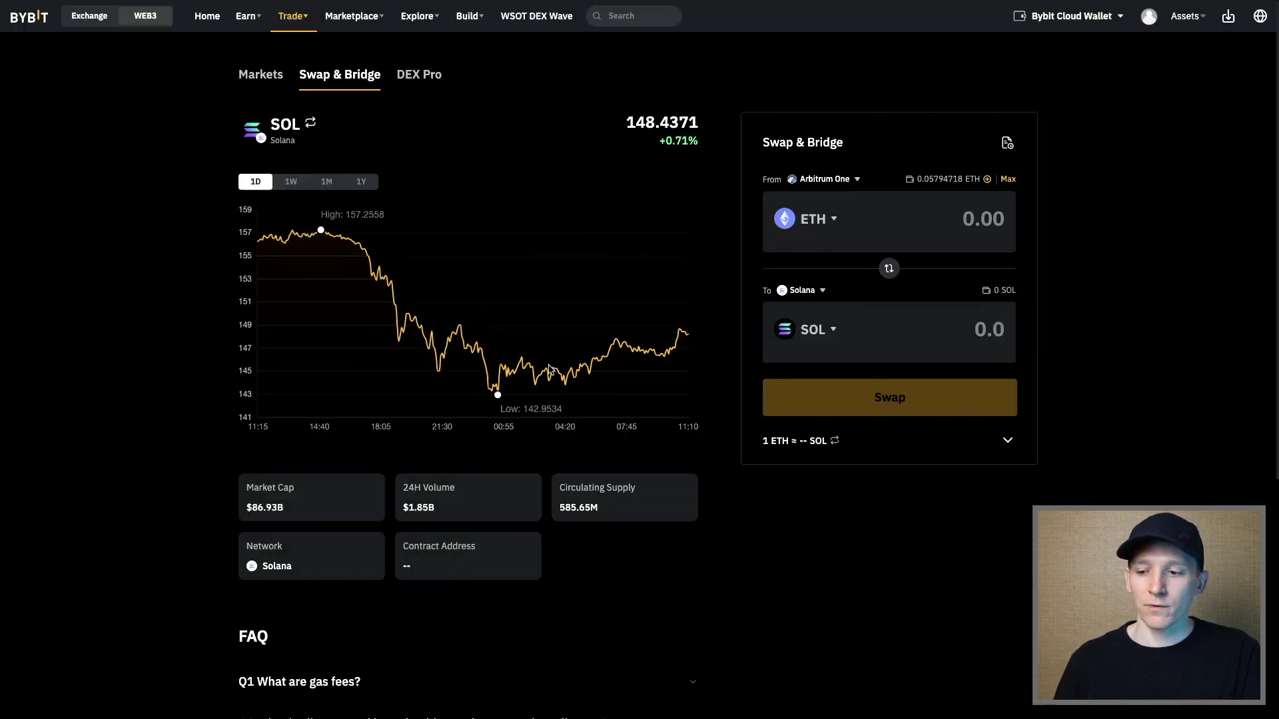
left_click(799, 293)
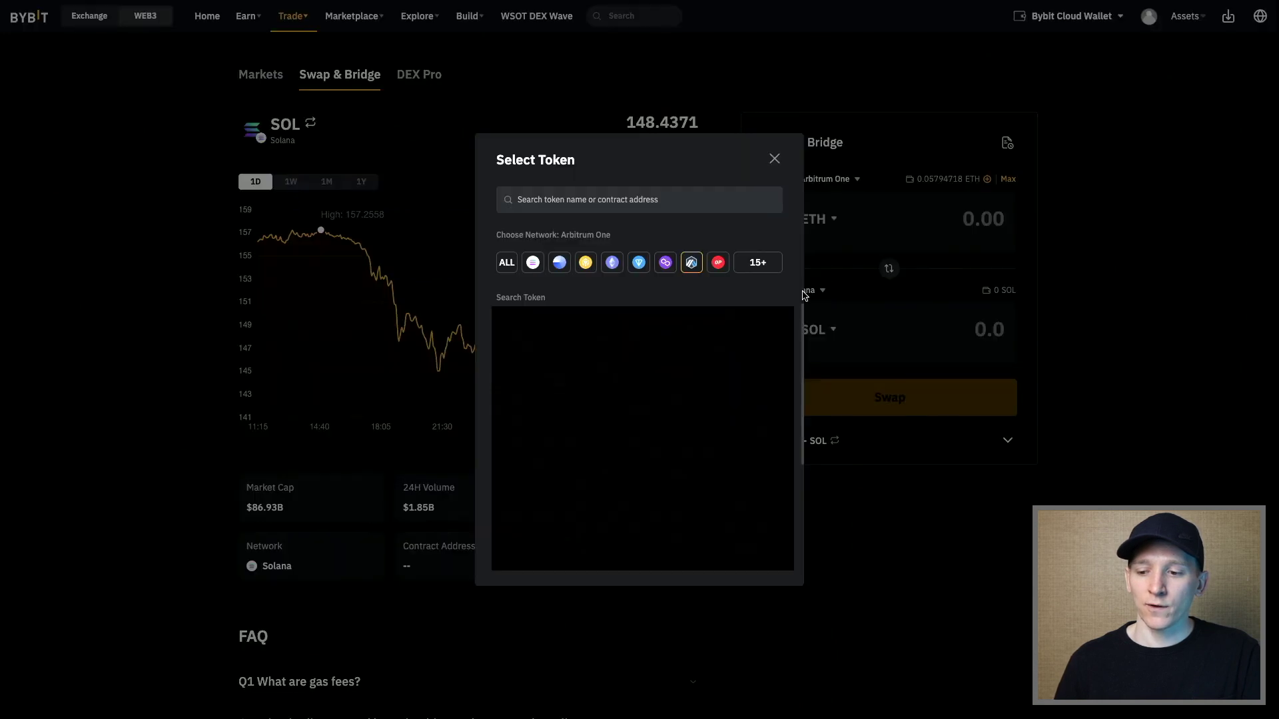
left_click(613, 201)
type("u")
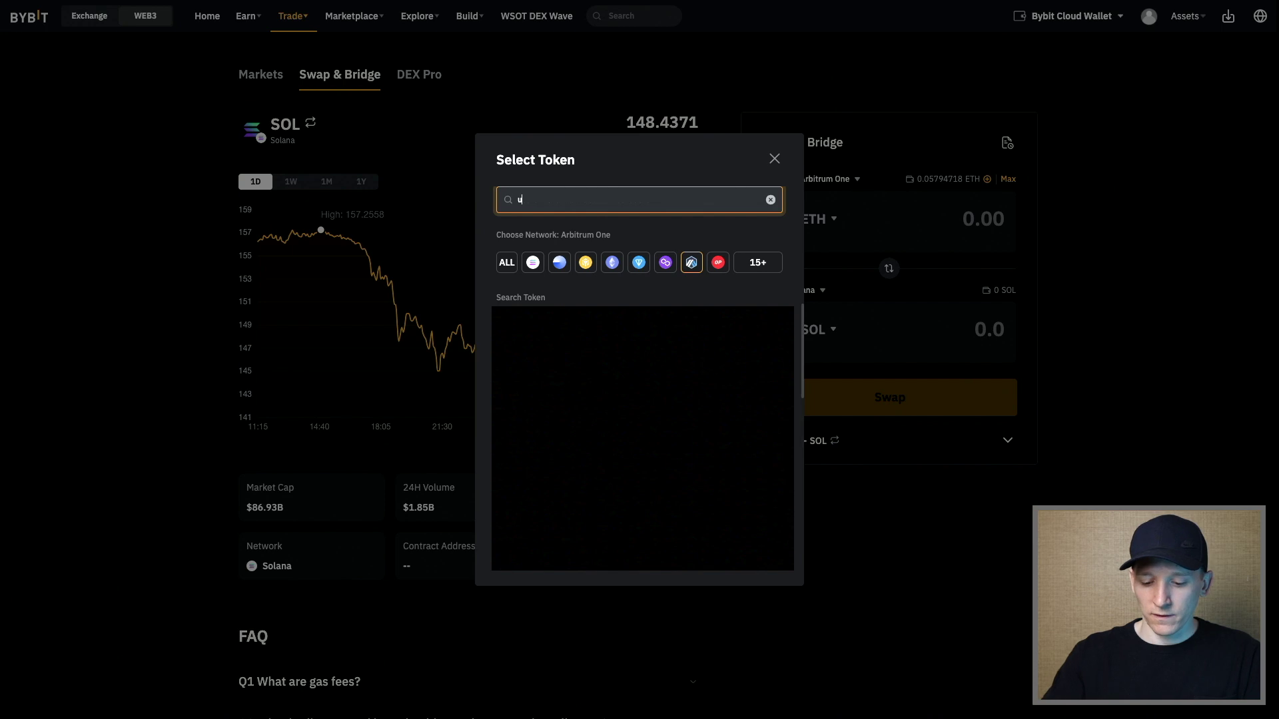
type("sdt")
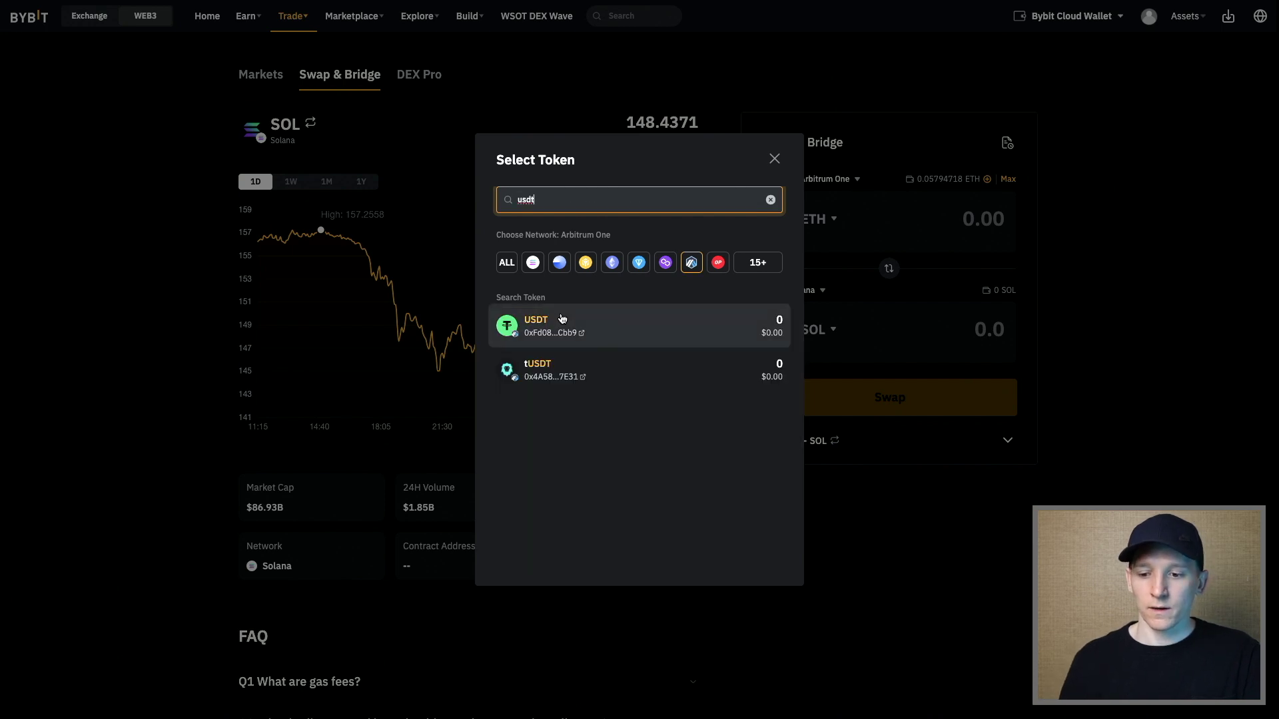
left_click(548, 321)
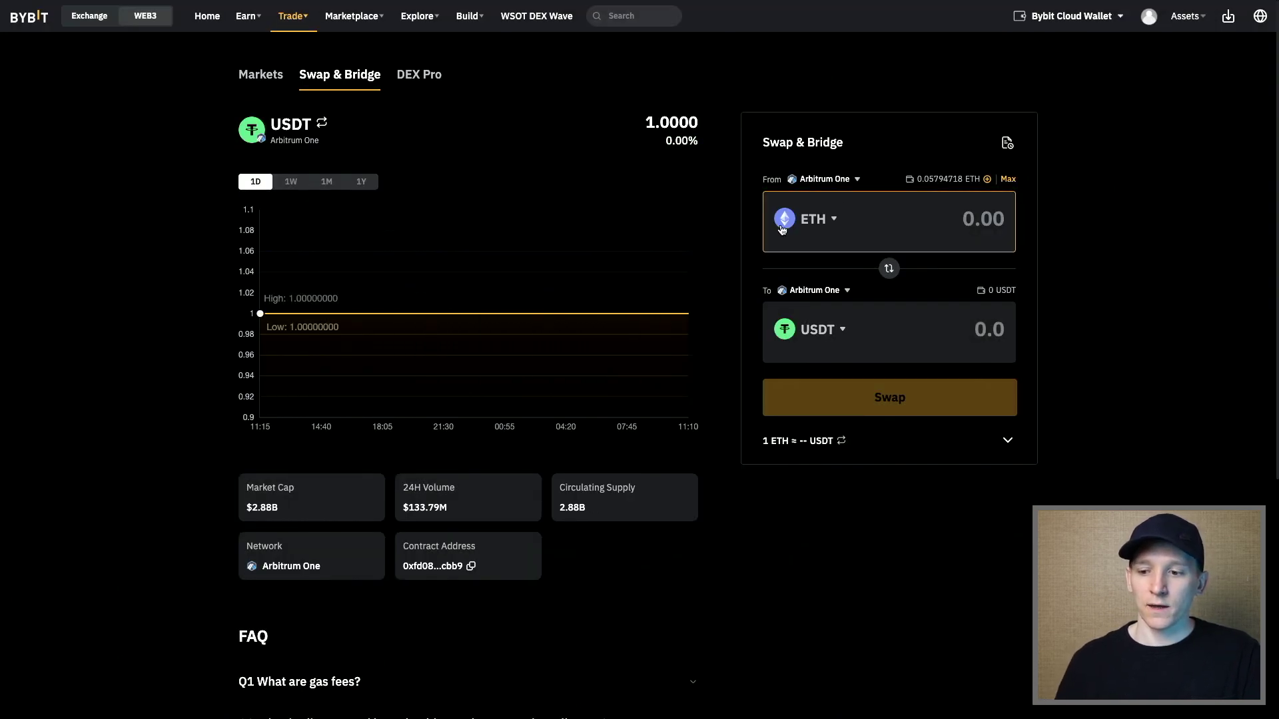
left_click(945, 220)
Enter 0.01 ETH as the swap amount and save a 1% slippage tolerance
type("0.01")
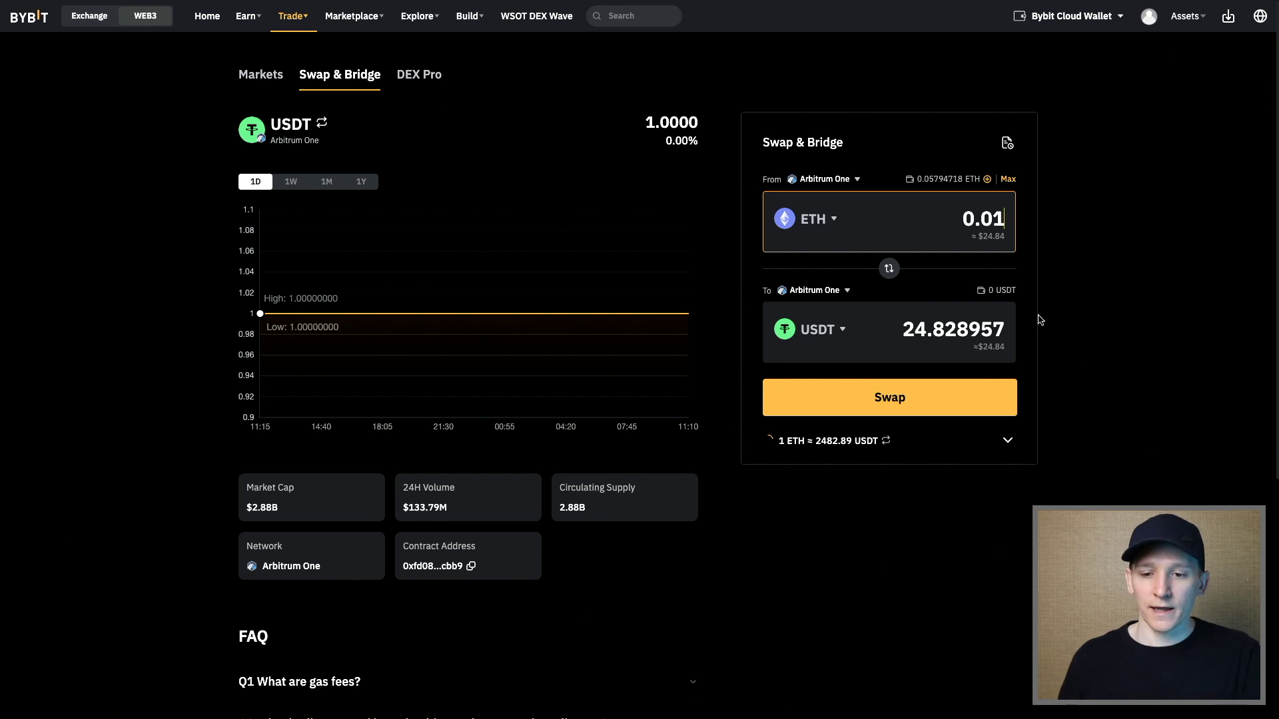
left_click(1007, 442)
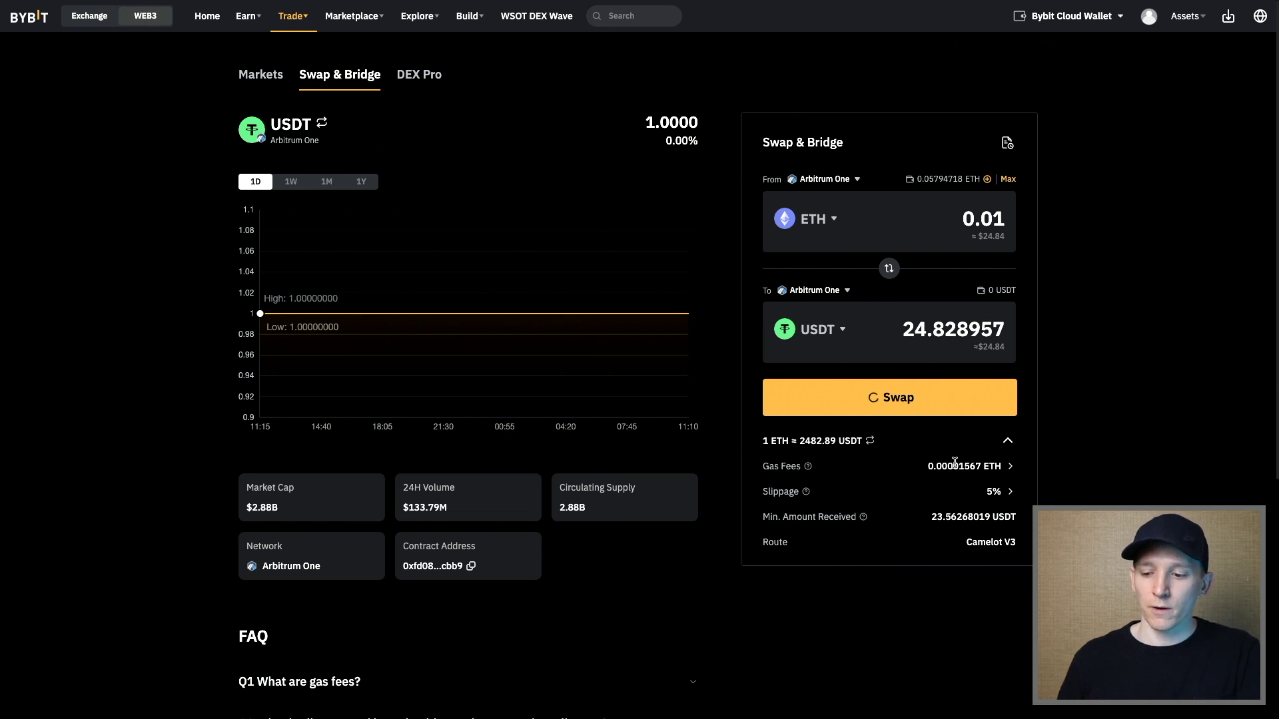
left_click(1011, 491)
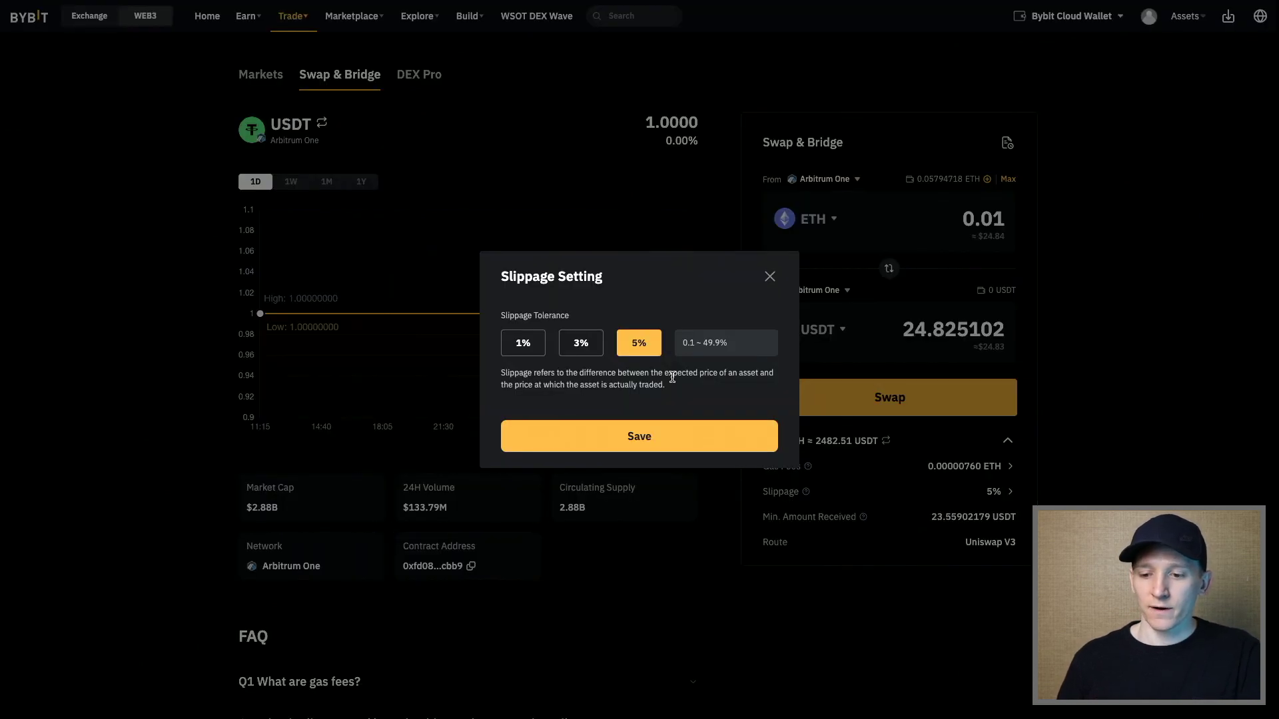
left_click(524, 345)
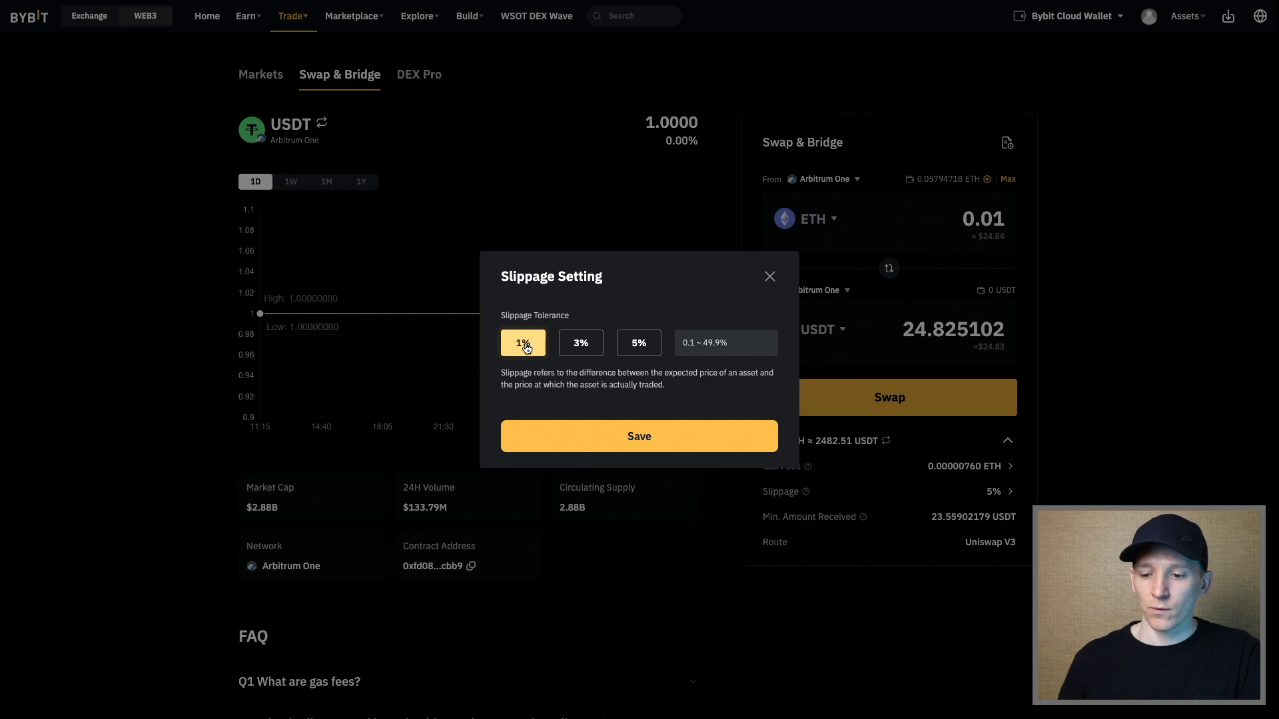
left_click(605, 438)
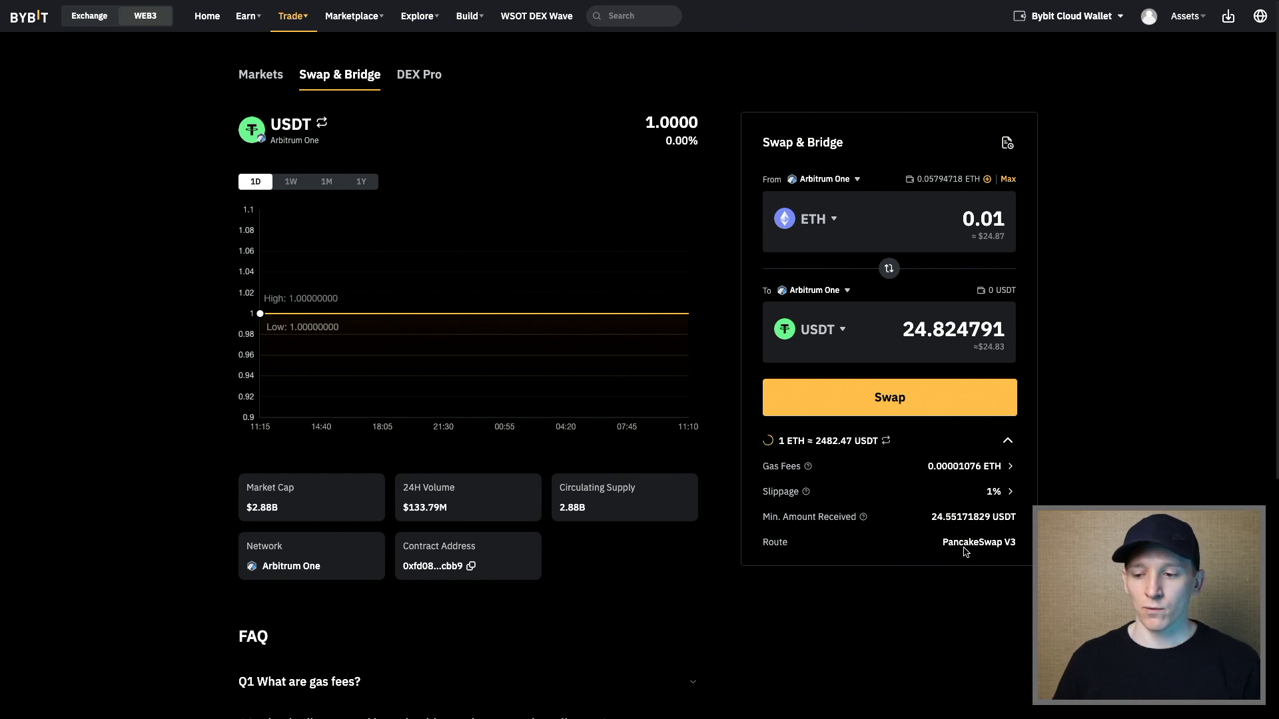
Submit and confirm the 0.01 ETH swap, then dismiss the success summary
left_click(900, 413)
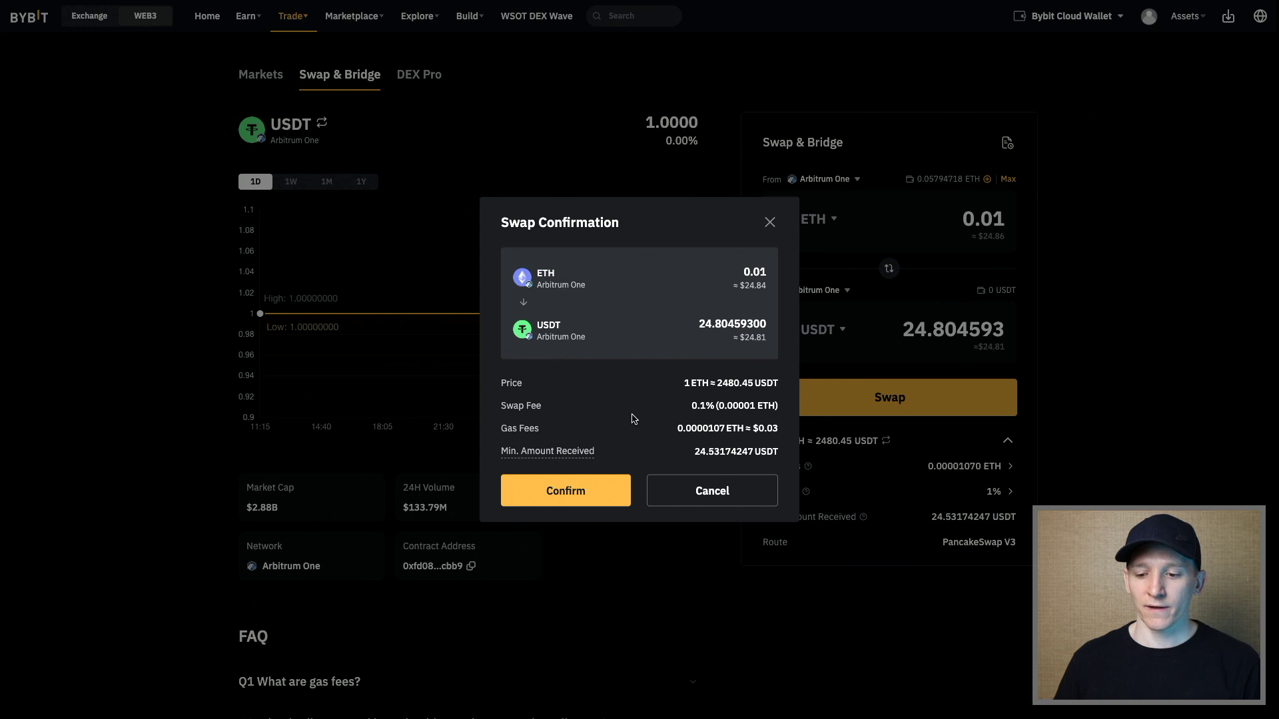
left_click(563, 493)
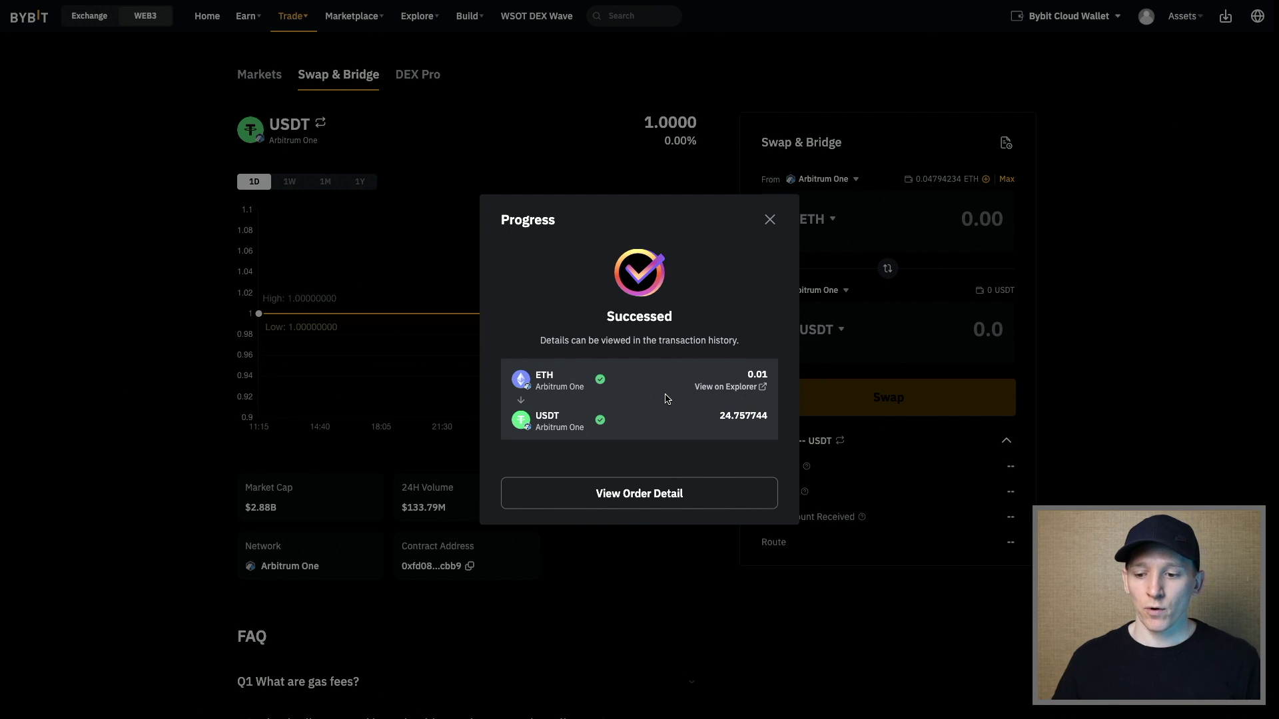
left_click(769, 219)
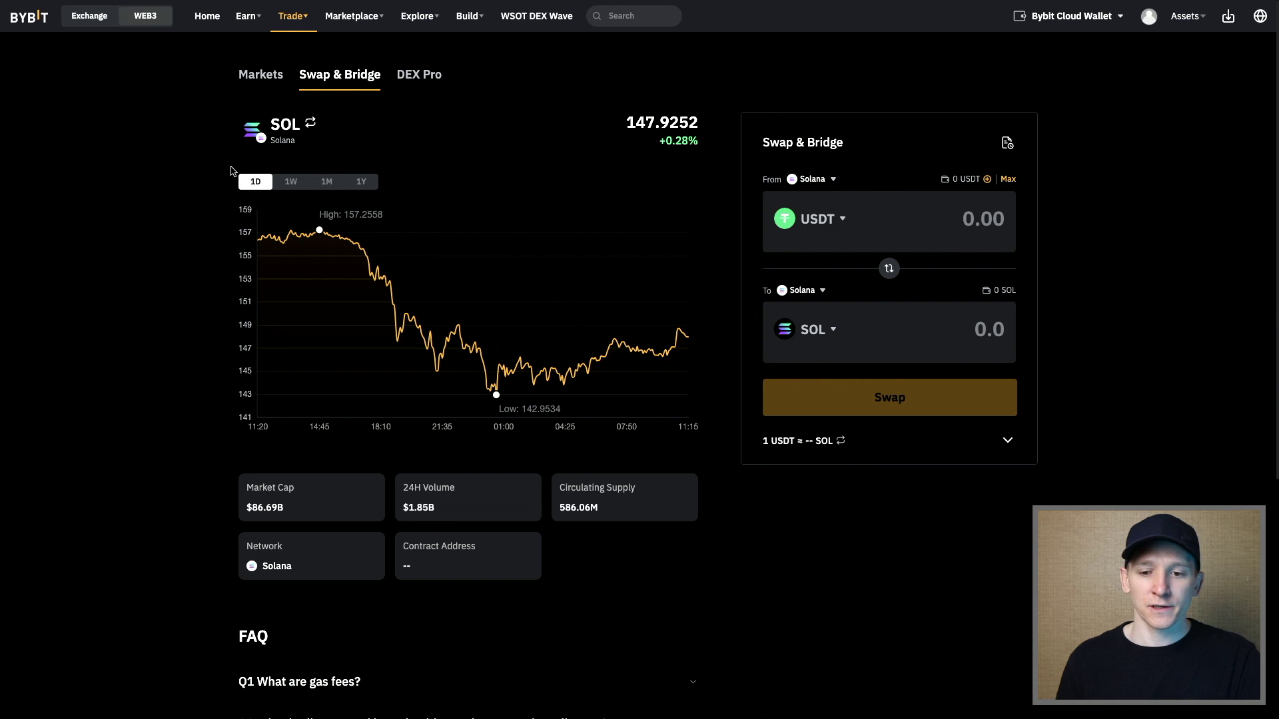
Open DEX Pro on the SOL chart and filter the token list to Arbitrum One
mouse_move(297, 30)
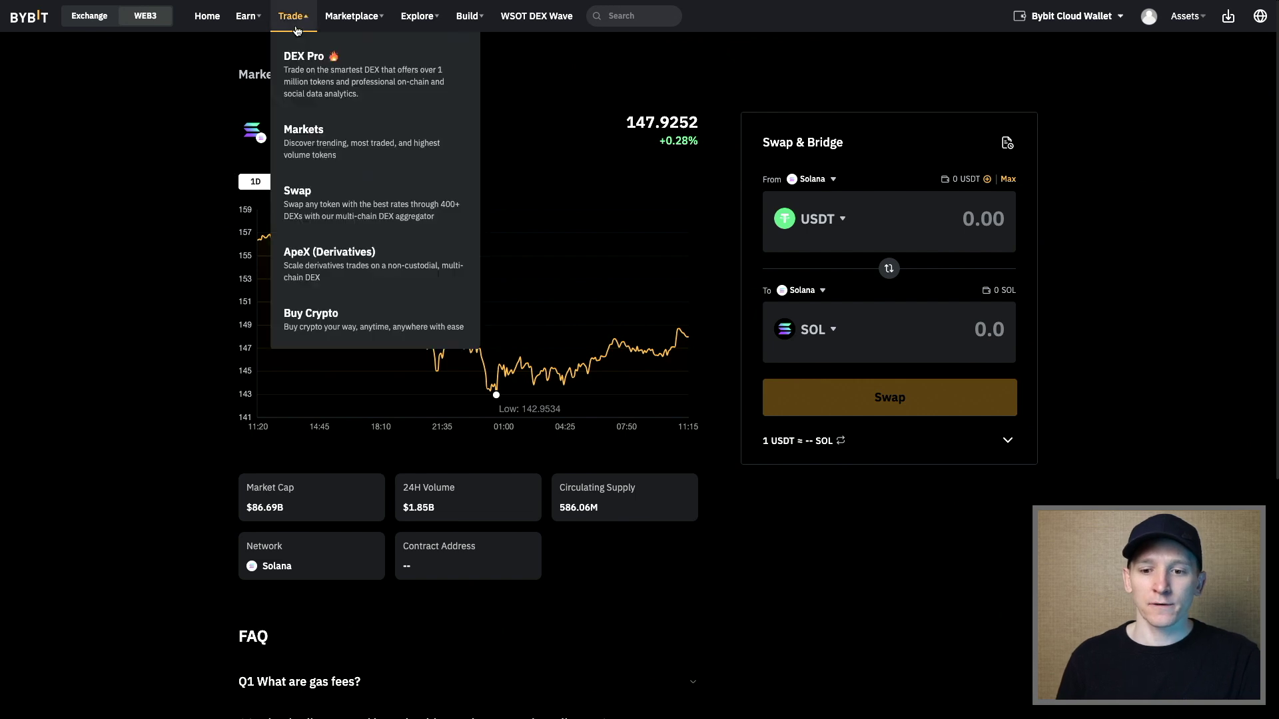
left_click(303, 66)
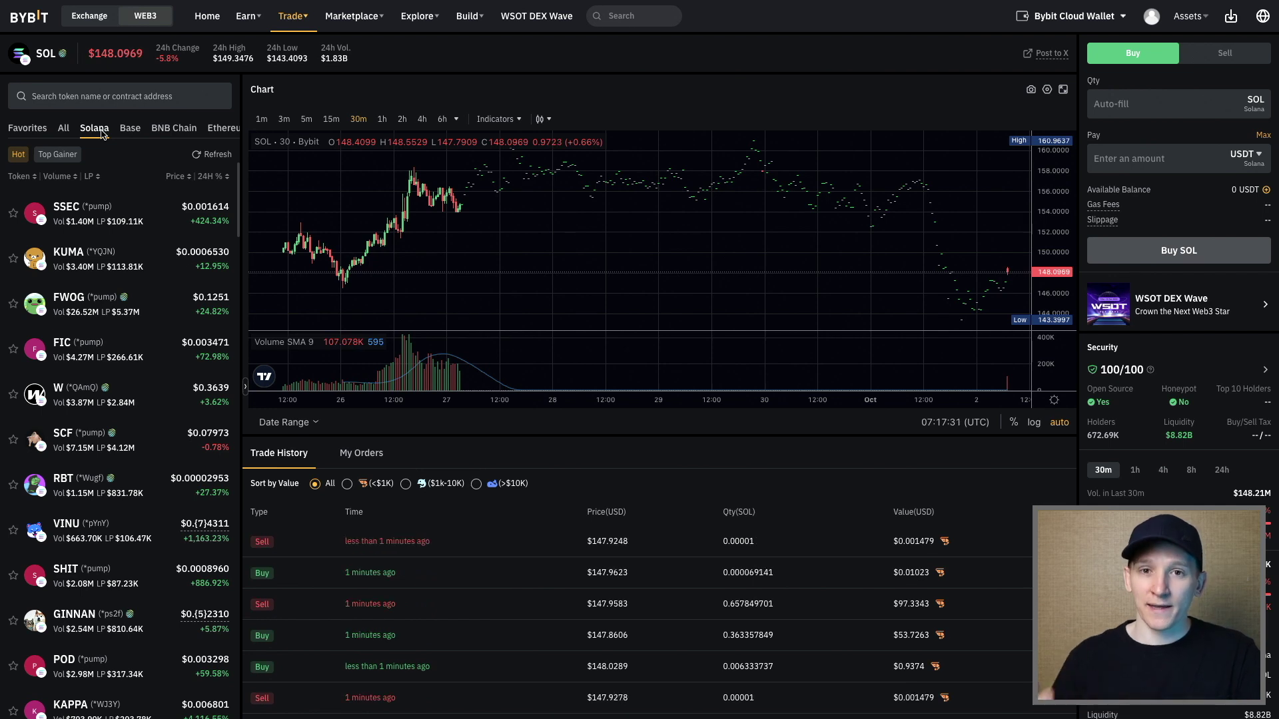
scroll(102, 133, "right", 3)
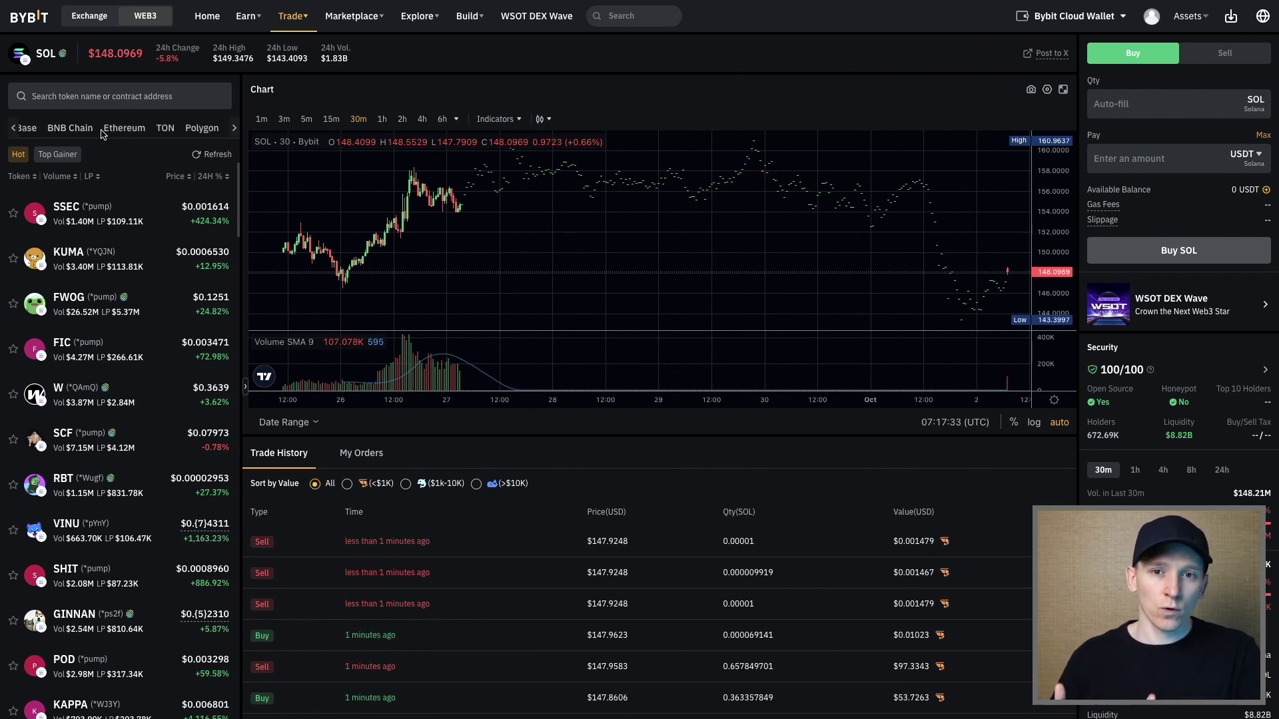
scroll(102, 133, "right", 2)
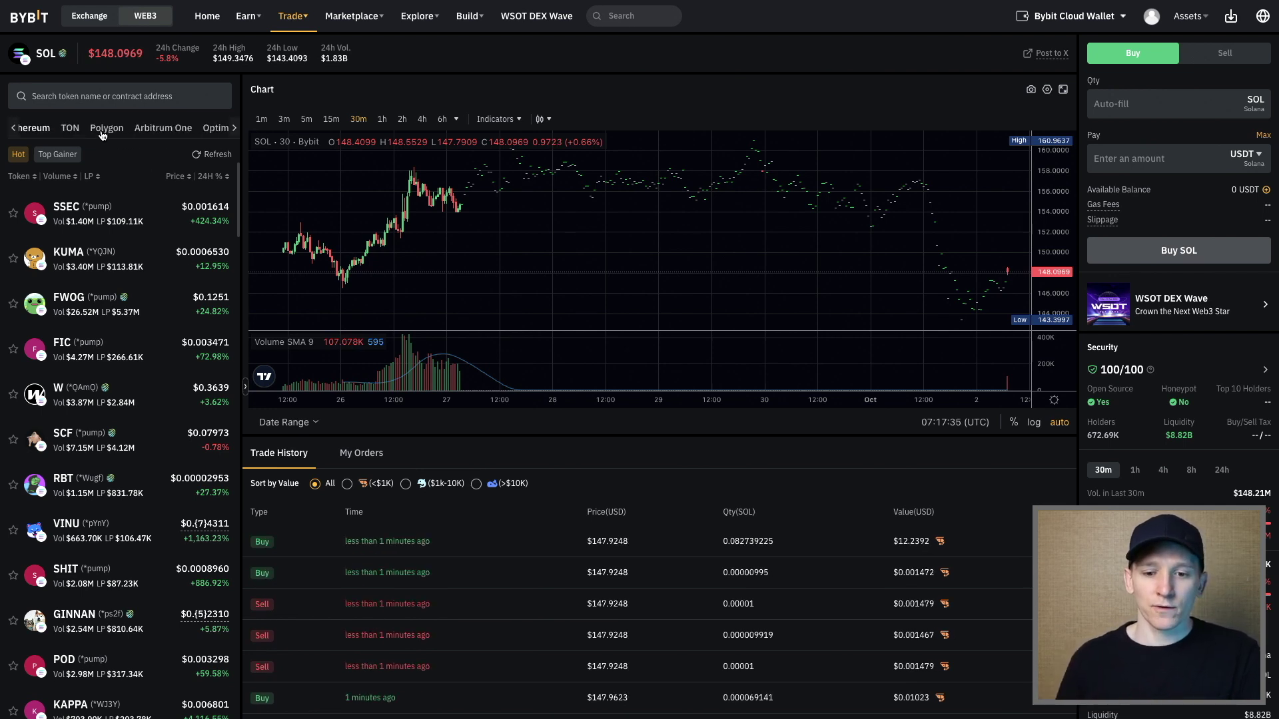
left_click(162, 128)
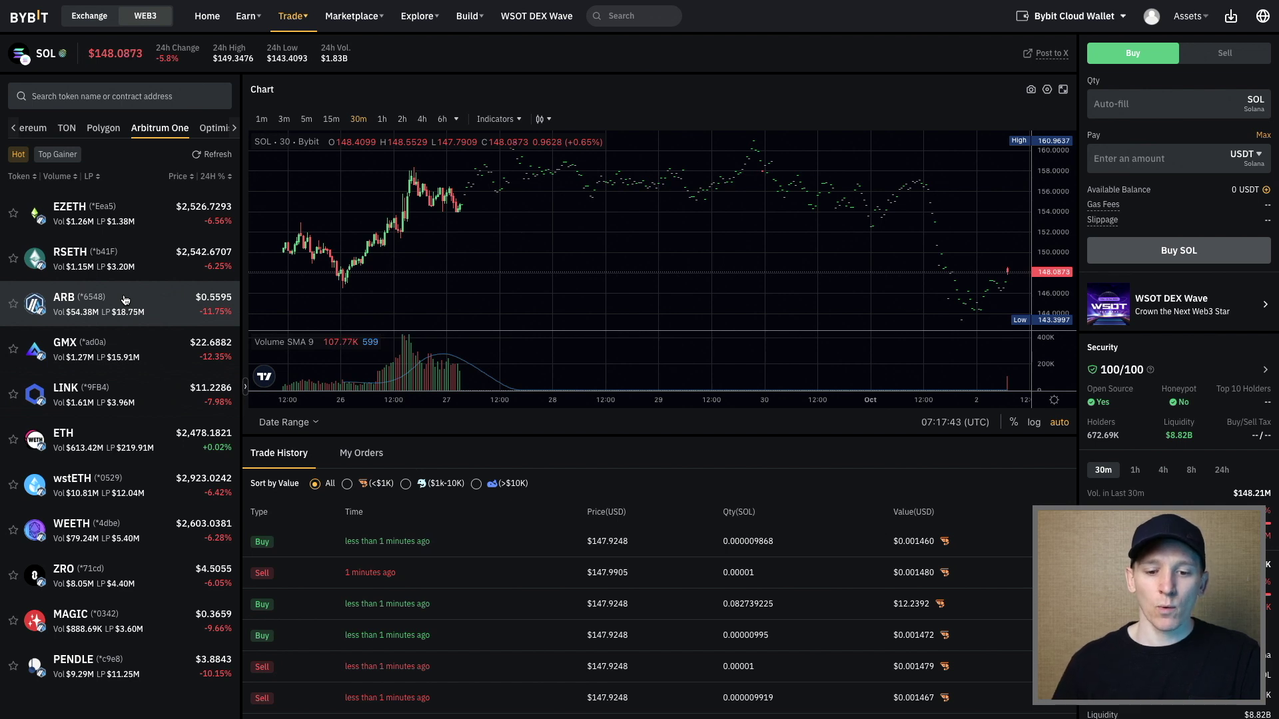
Select LINK on Arbitrum One and bring up the pay-token selector for the Buy LINK form
left_click(122, 401)
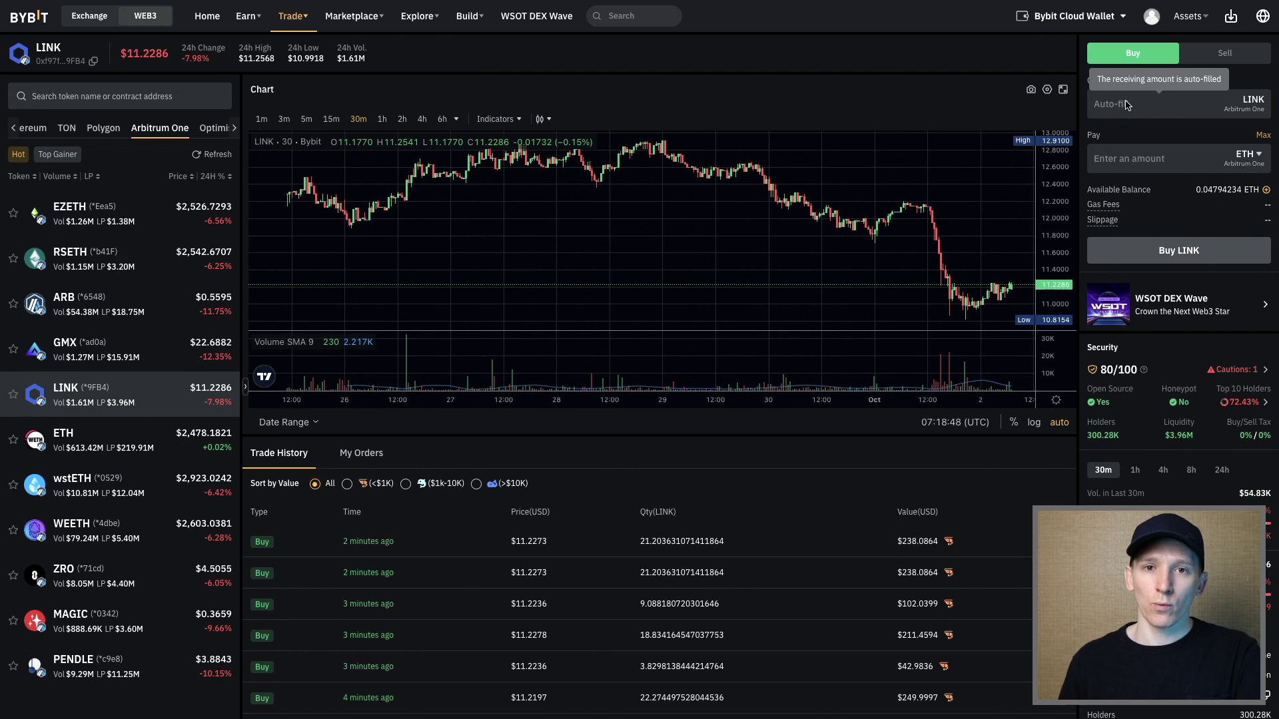
left_click(1250, 158)
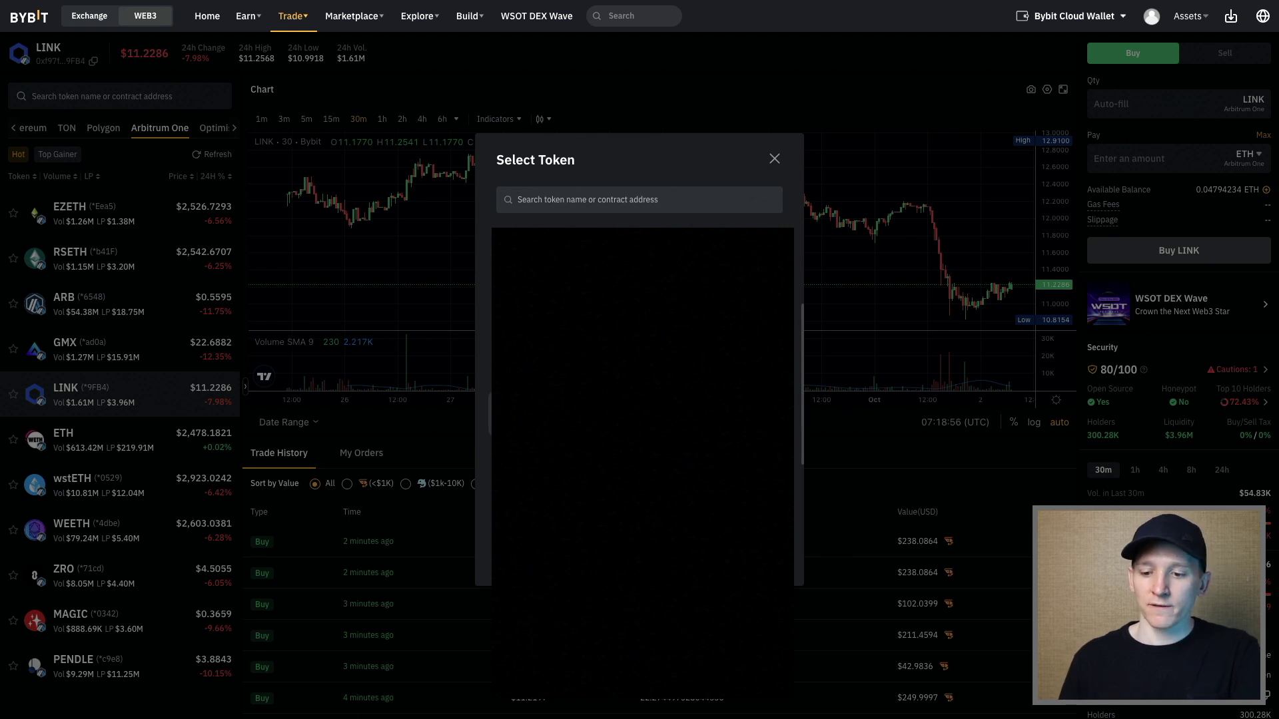
Switch the Buy LINK payment token to USDT and enter 10
left_click(547, 420)
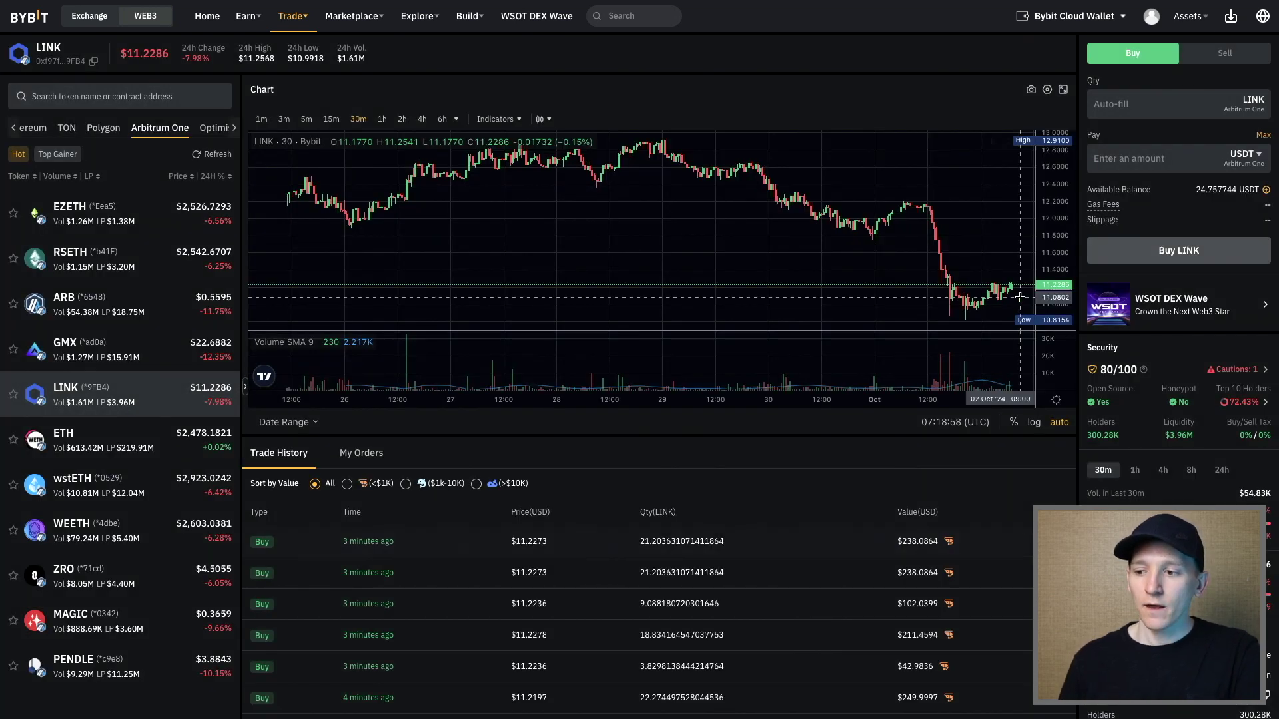
left_click(1113, 157)
type("10")
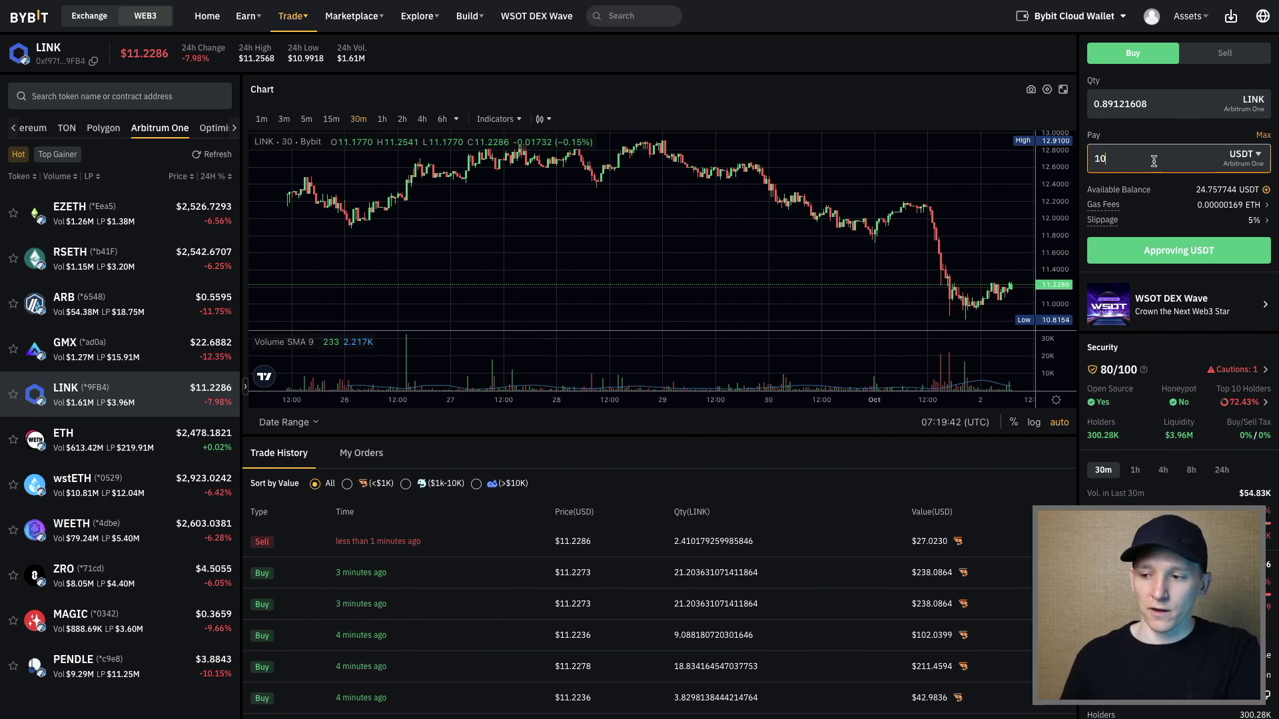
Pay 0.005 ETH instead, for about 1.1055 LINK, then list Base chain tokens
left_click(1243, 160)
left_click(553, 372)
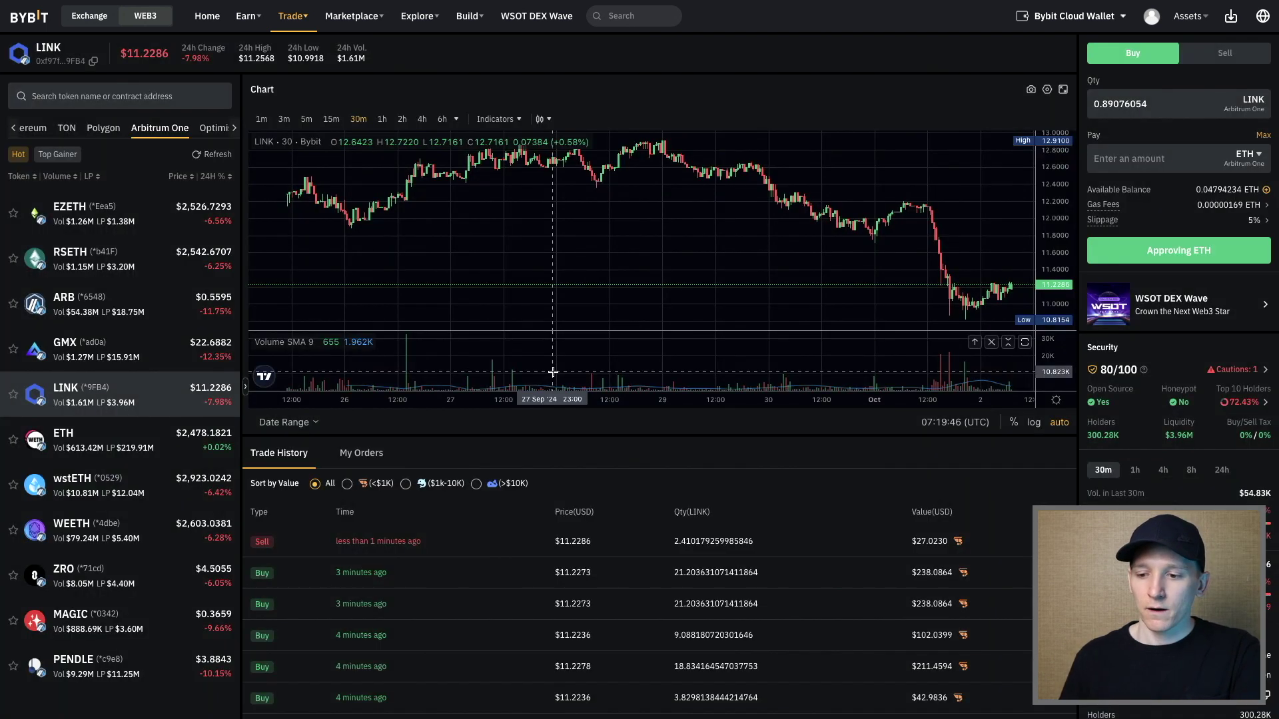
left_click(1157, 158)
type("0.005")
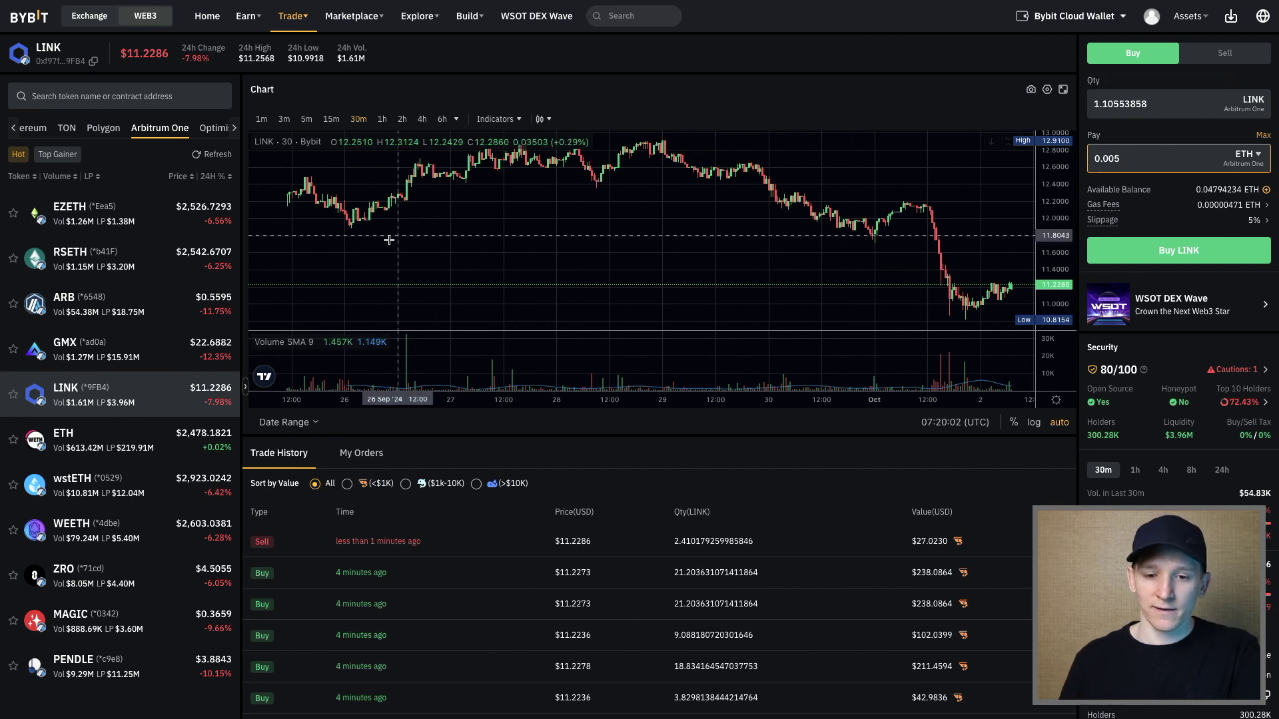
left_click(14, 128)
left_click(16, 128)
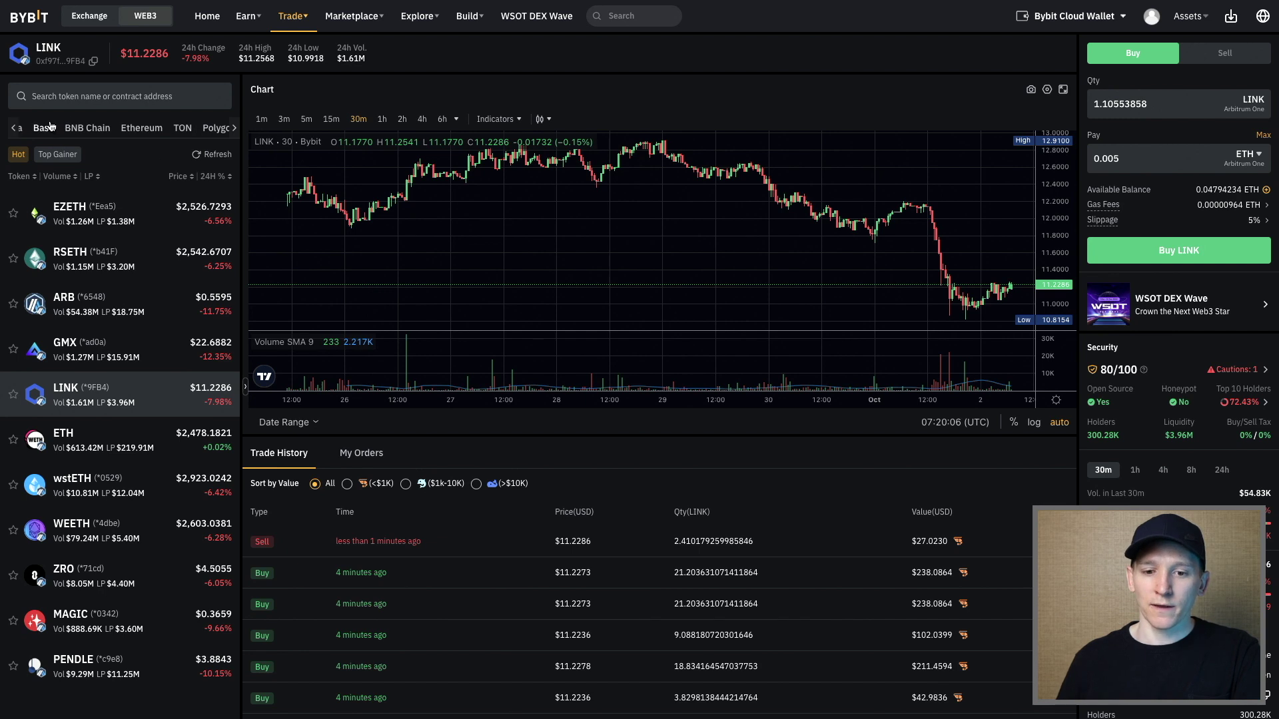
left_click(48, 135)
scroll(115, 445, "down", 4)
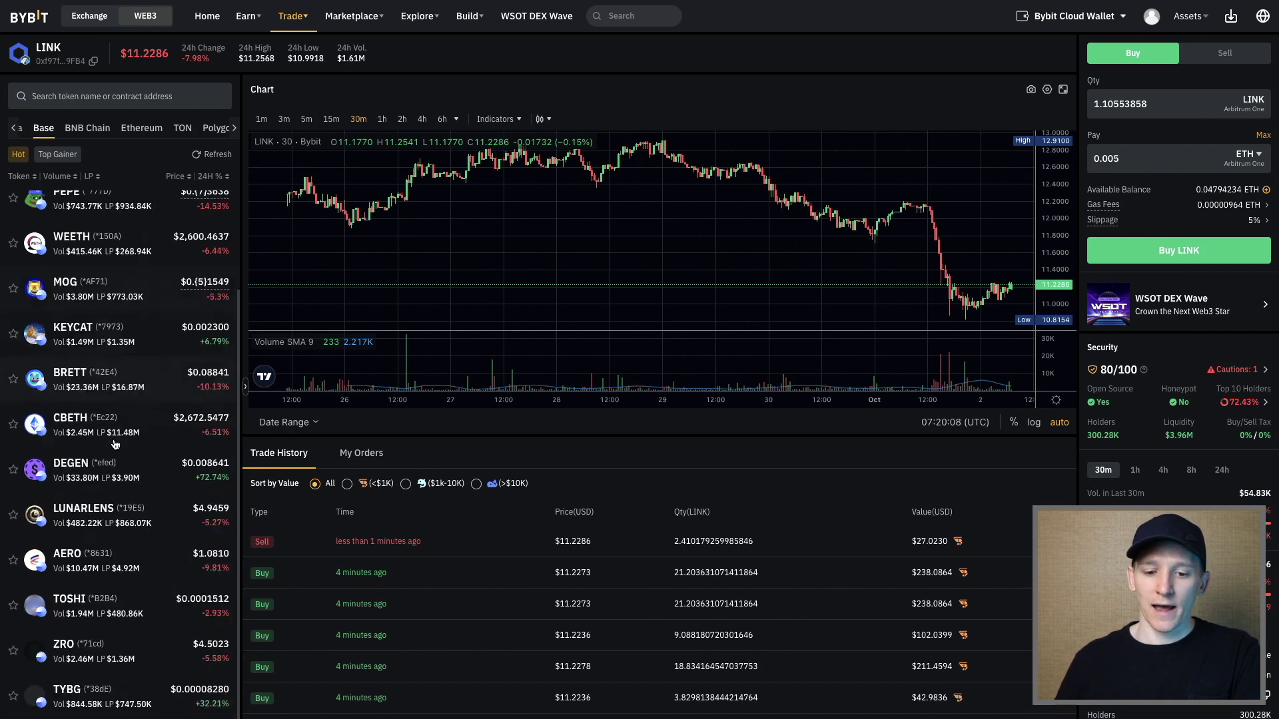
scroll(114, 445, "up", 4)
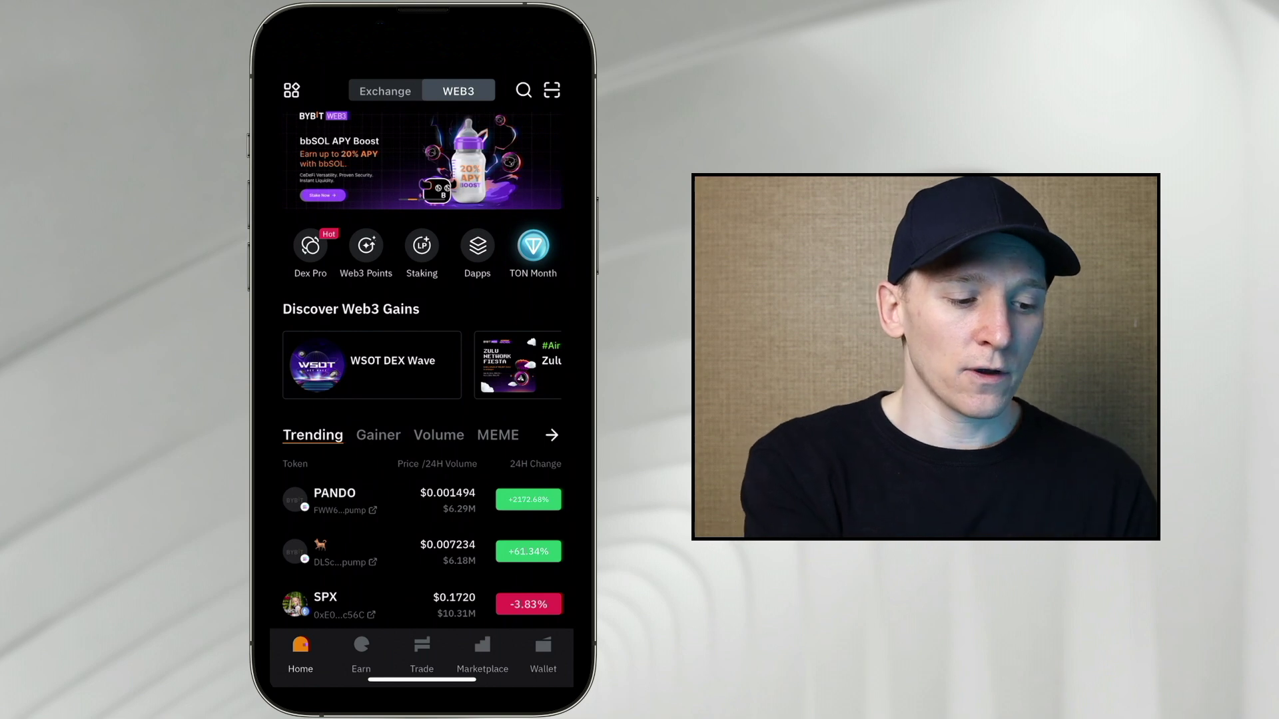
Search the Web3 home screen for the revoke.cash dapp
left_click(523, 90)
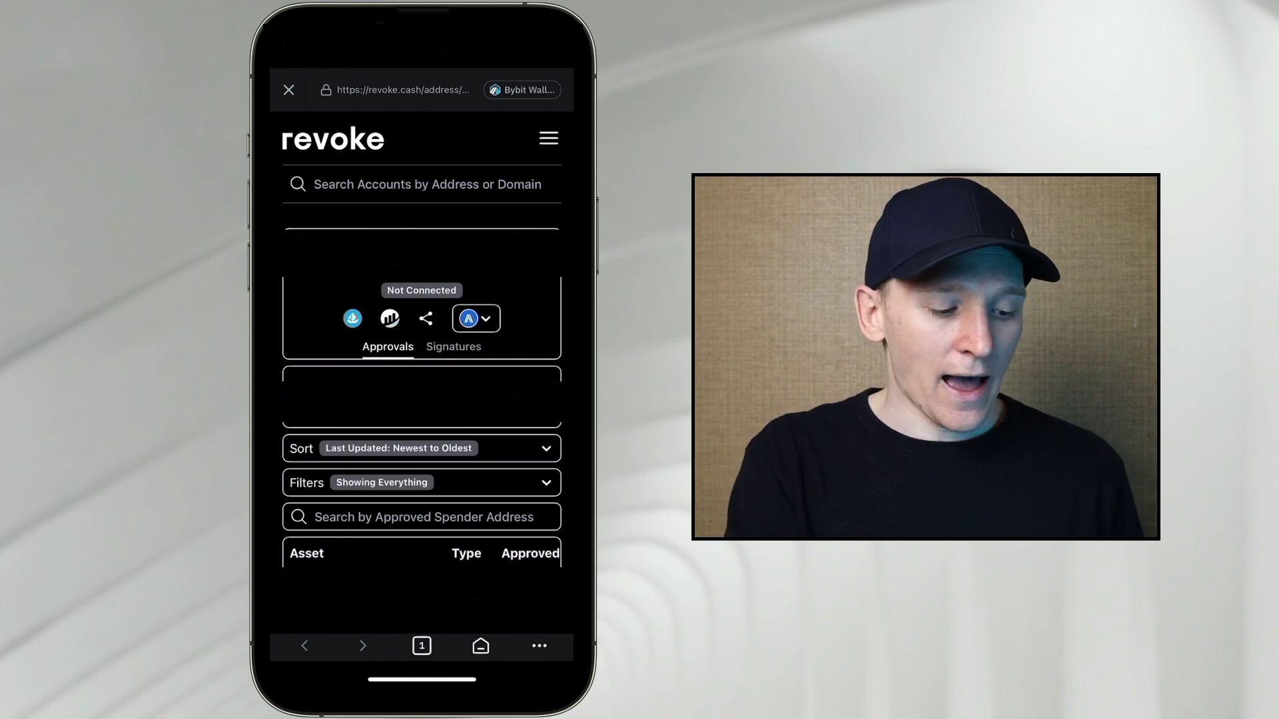
scroll(421, 553, "right", 5)
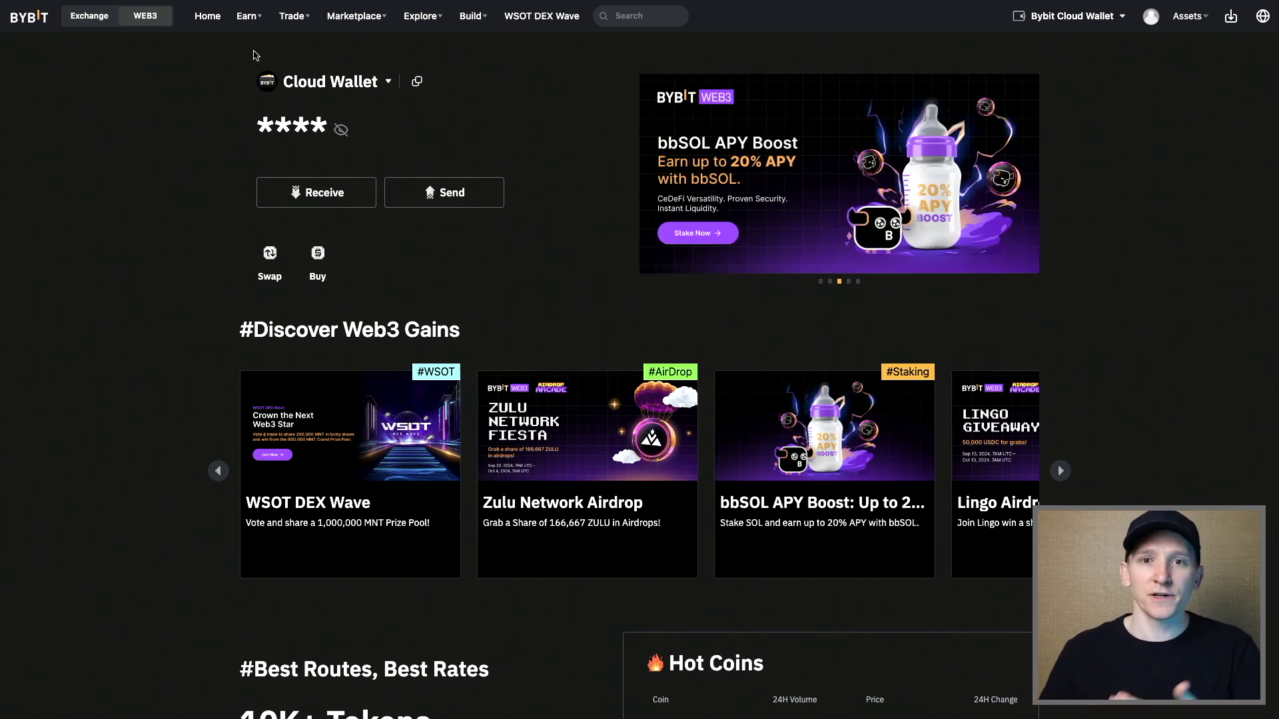
mouse_move(297, 30)
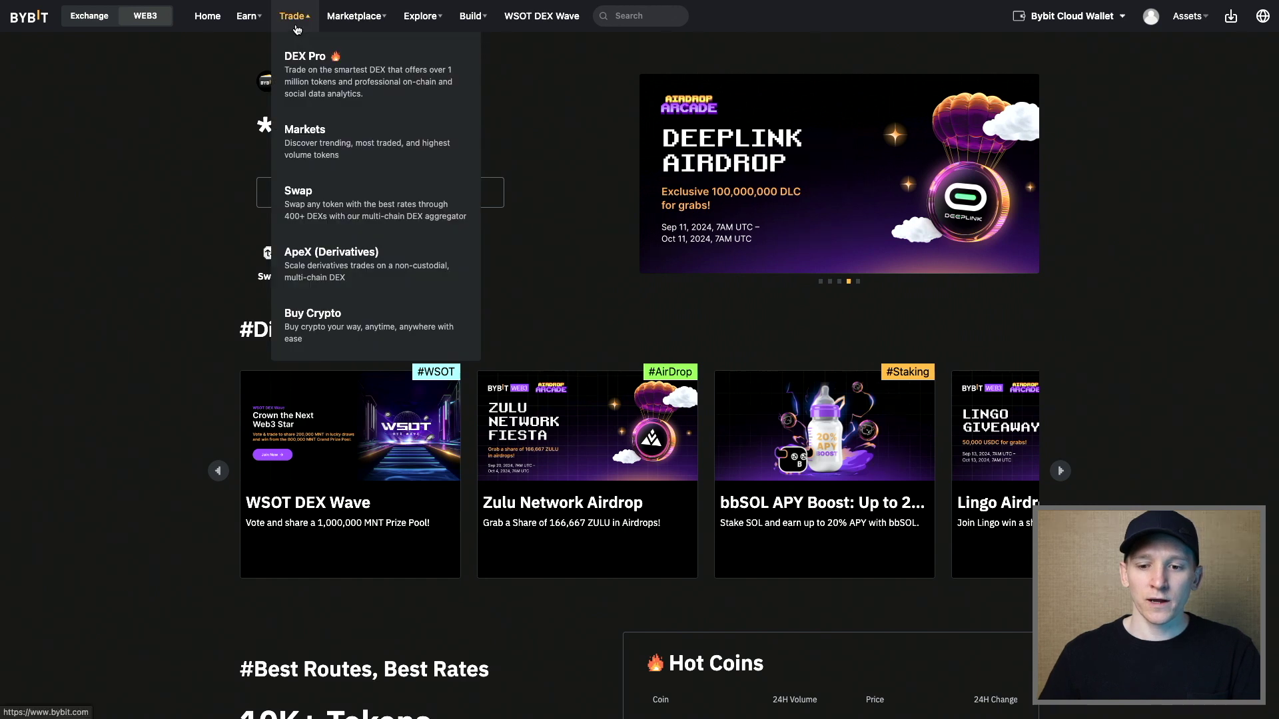
Open ApeX Pro derivatives, recover its keys, and open the deposit source network list
left_click(343, 259)
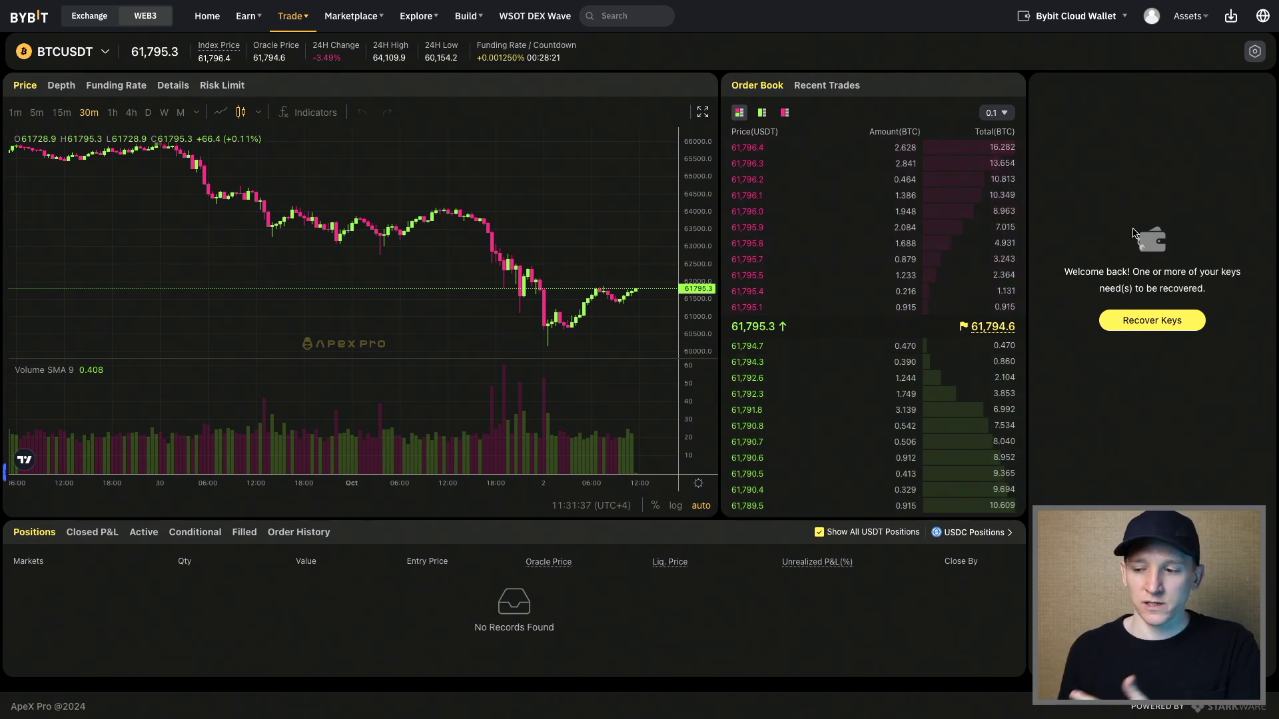
left_click(1150, 325)
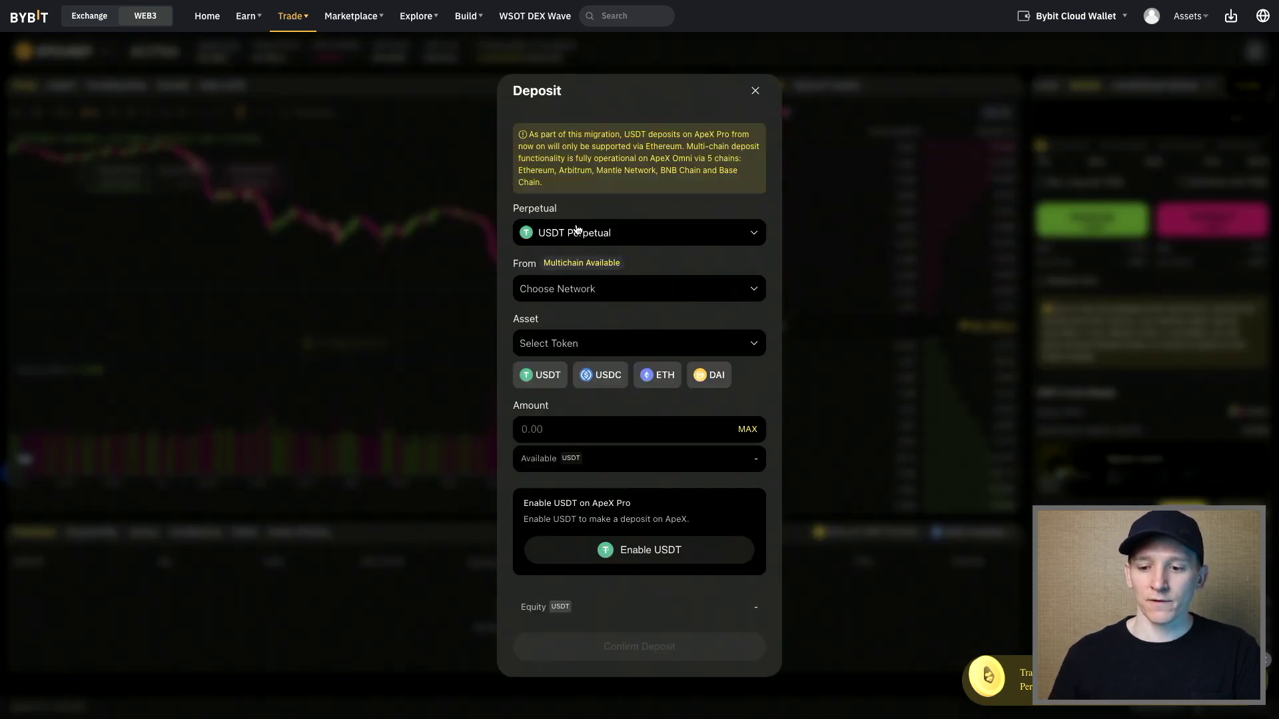
left_click(633, 299)
Choose Arbitrum One as the deposit source, filling 24.757744 USDT, with deposits suspended
left_click(593, 293)
left_click(593, 294)
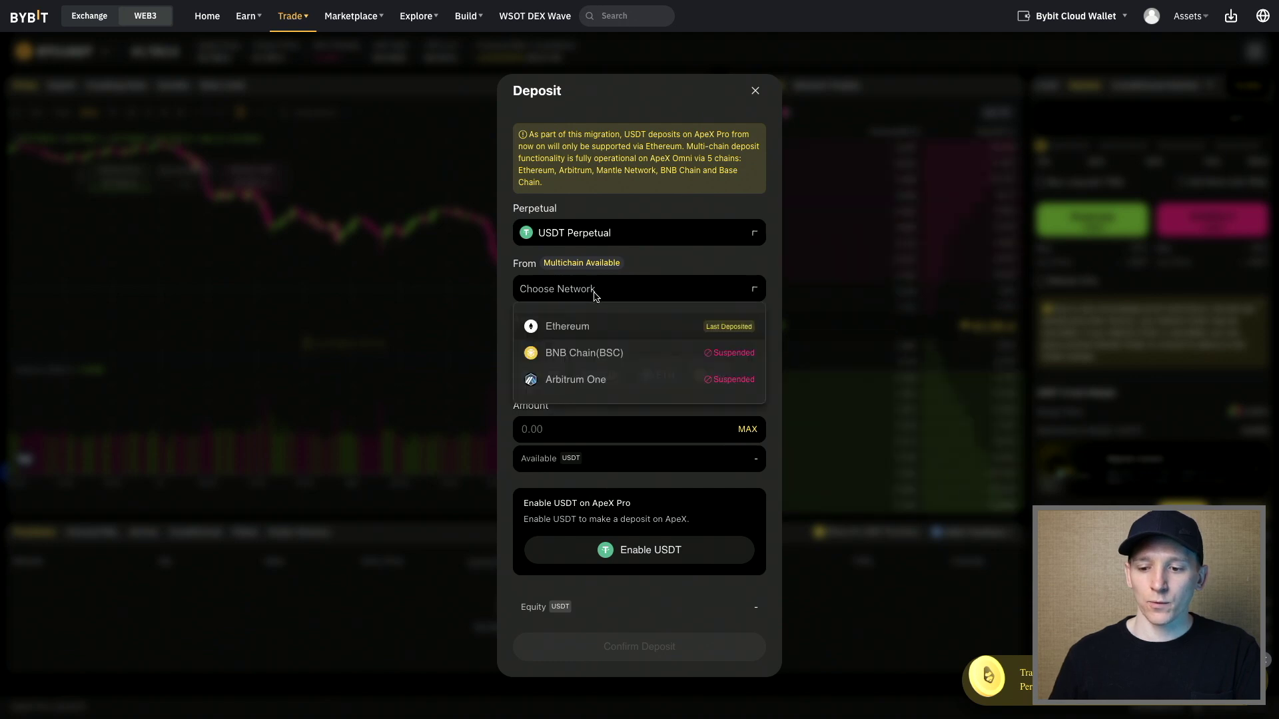
left_click(563, 381)
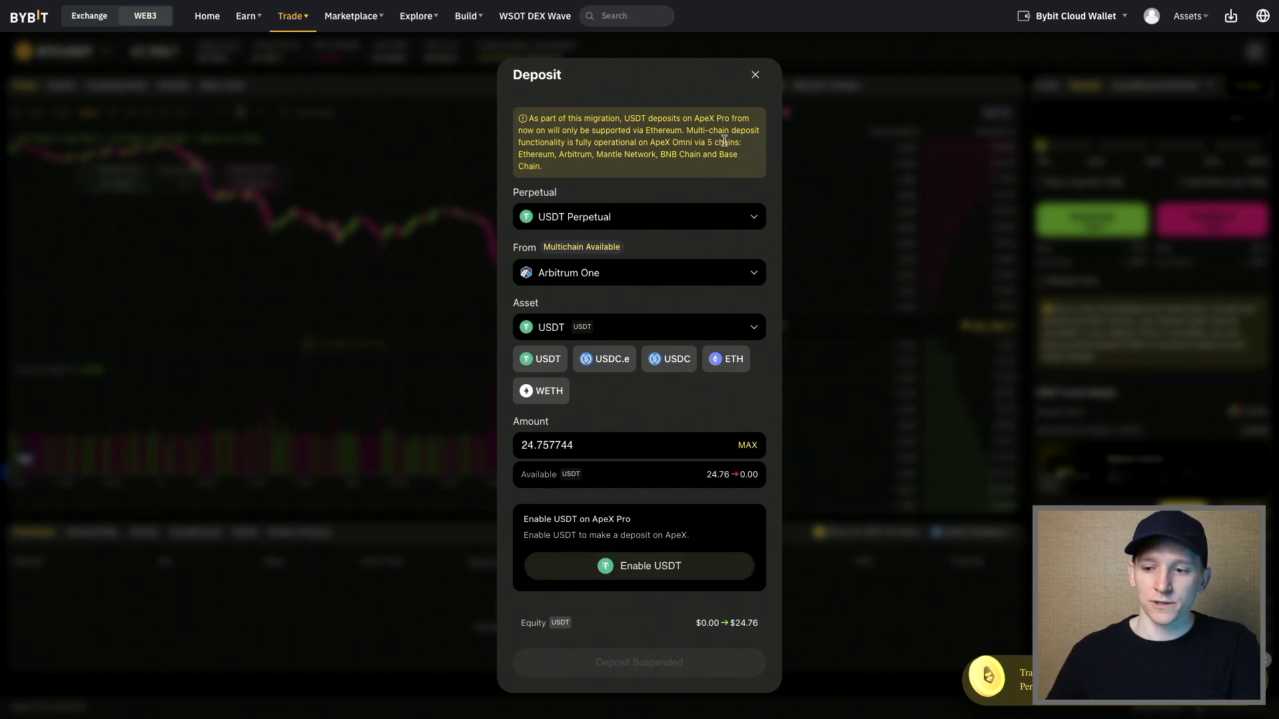
Close the USDT Perpetual Deposit dialog to return to the BTCUSDT trading page
left_click(755, 74)
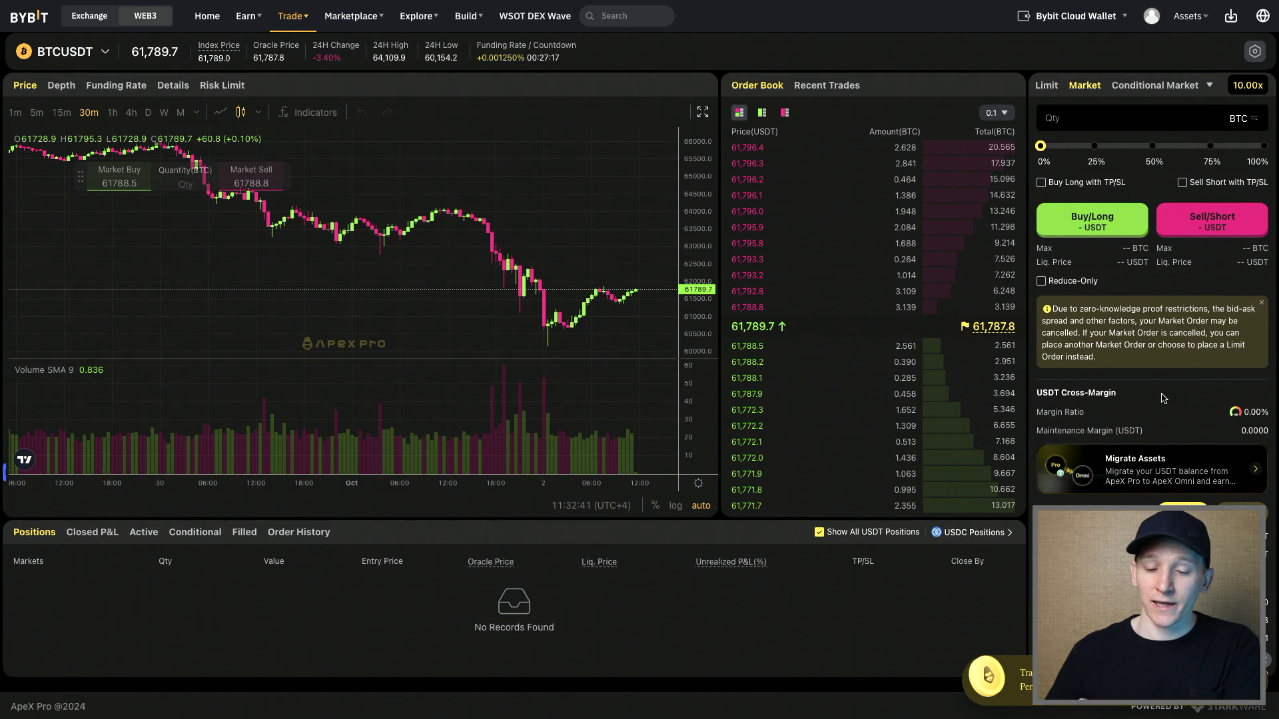